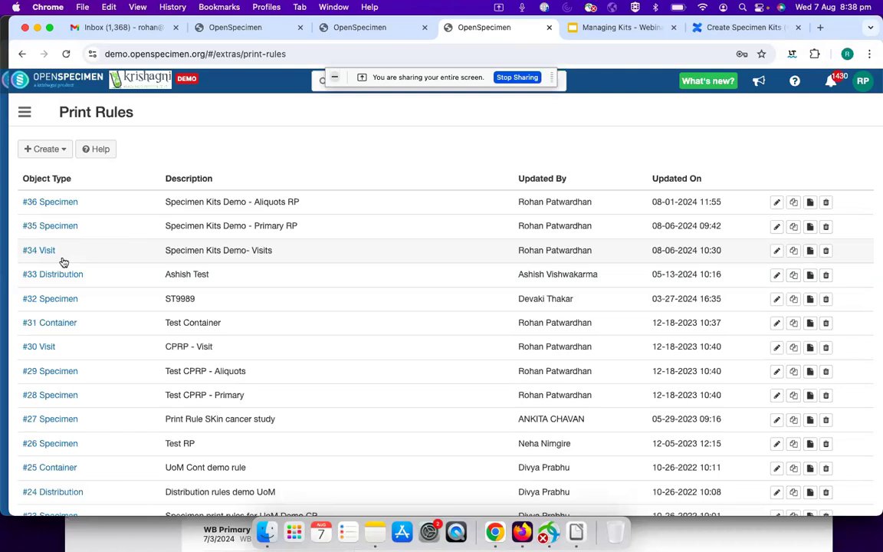
# Open the Specimen Kits Demo - RP Label Format and Print settings with advanced settings shown.
pyautogui.hotkey('ctrl', 'shift', 'Tab')
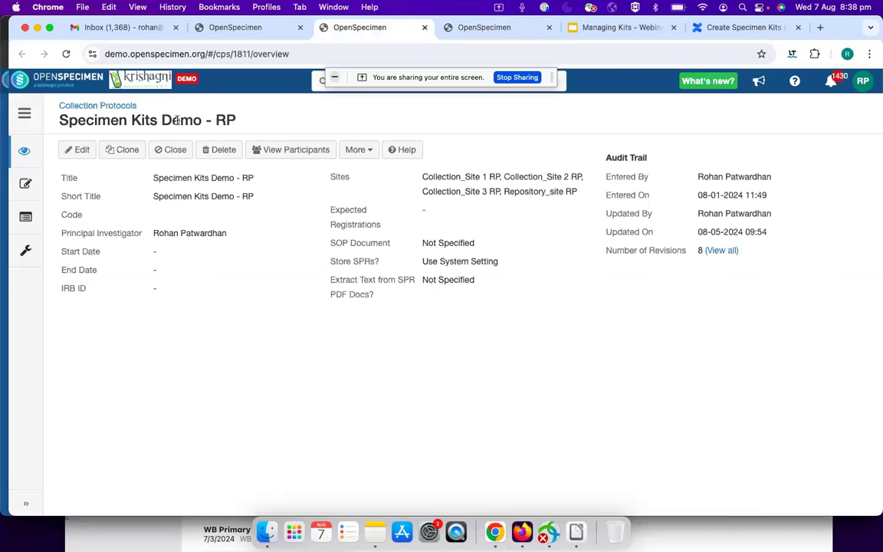
pyautogui.click(25, 253)
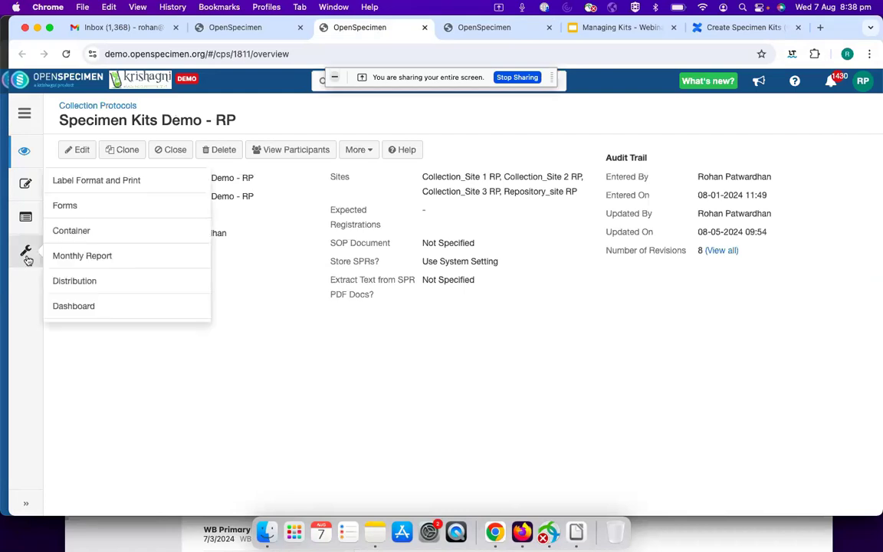
pyautogui.click(108, 182)
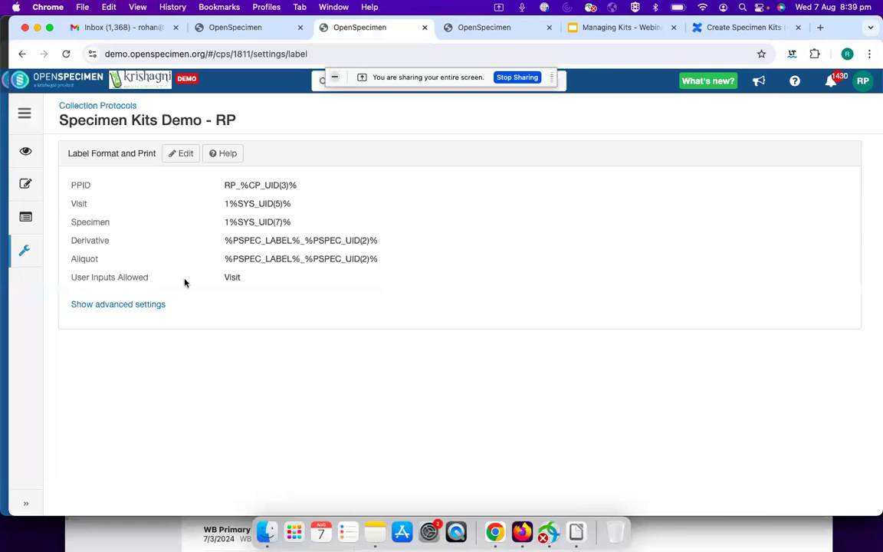
pyautogui.click(142, 306)
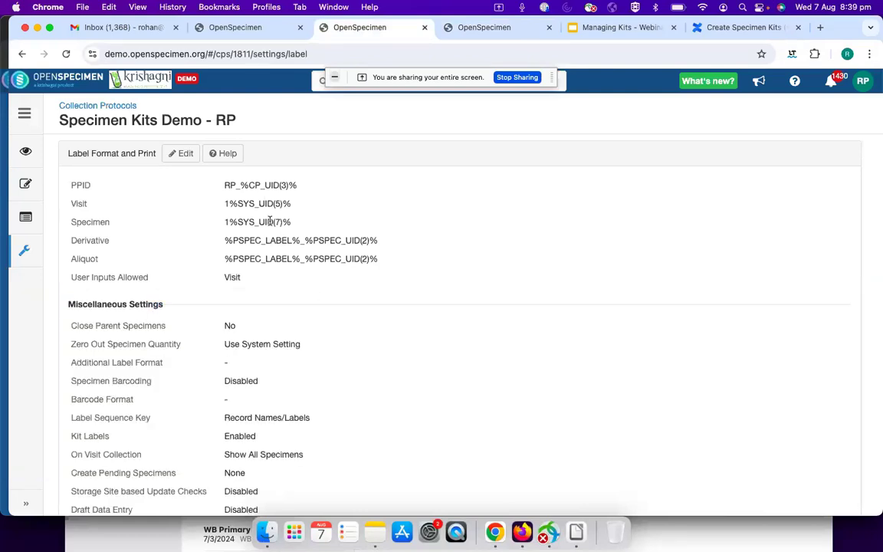
# Review the visit and specimen label formats and confirm Kit Labels is Enabled.
pyautogui.moveTo(225, 208); pyautogui.dragTo(359, 273)
pyautogui.click(359, 274)
pyautogui.scroll(-2, 352, 337)
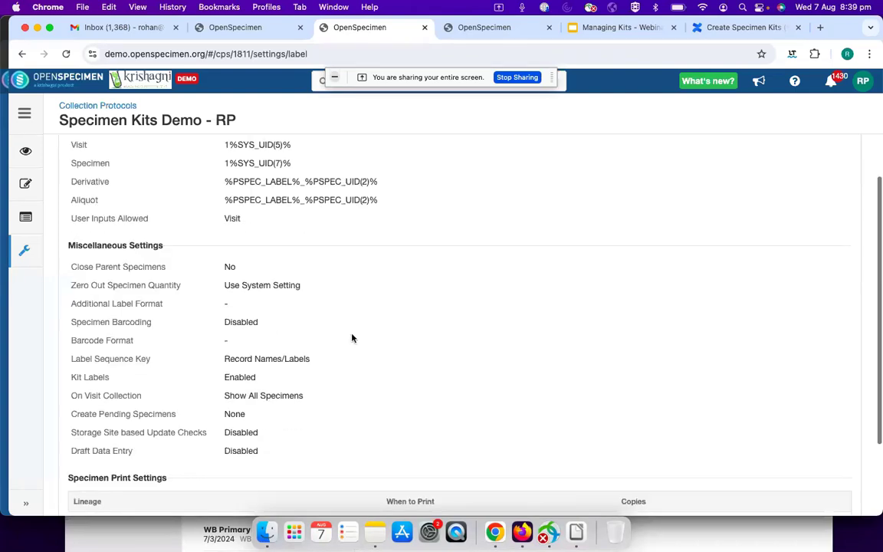
pyautogui.moveTo(71, 370); pyautogui.dragTo(262, 368)
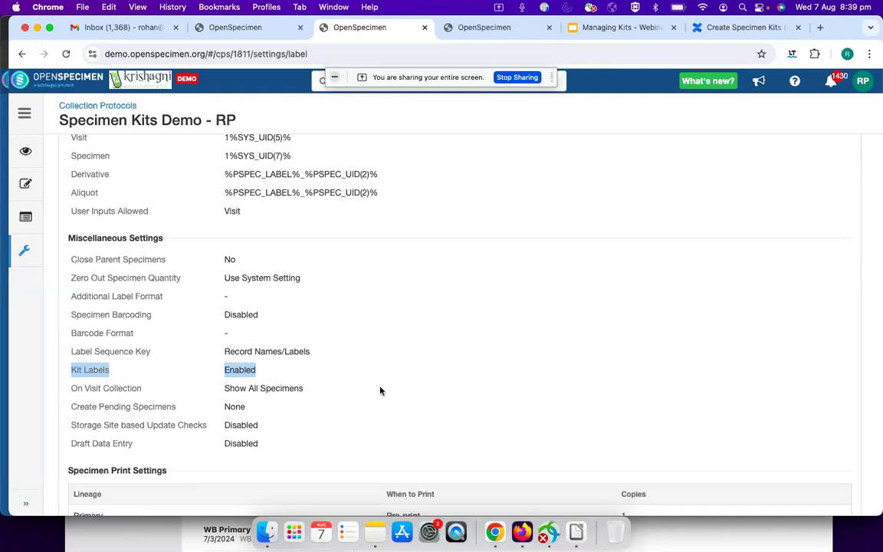
pyautogui.scroll(-3, 380, 391)
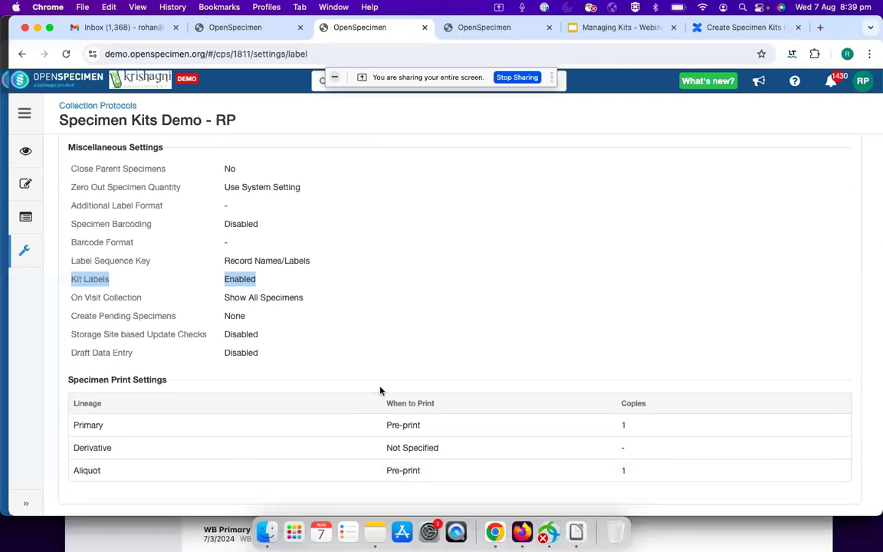
pyautogui.click(206, 427)
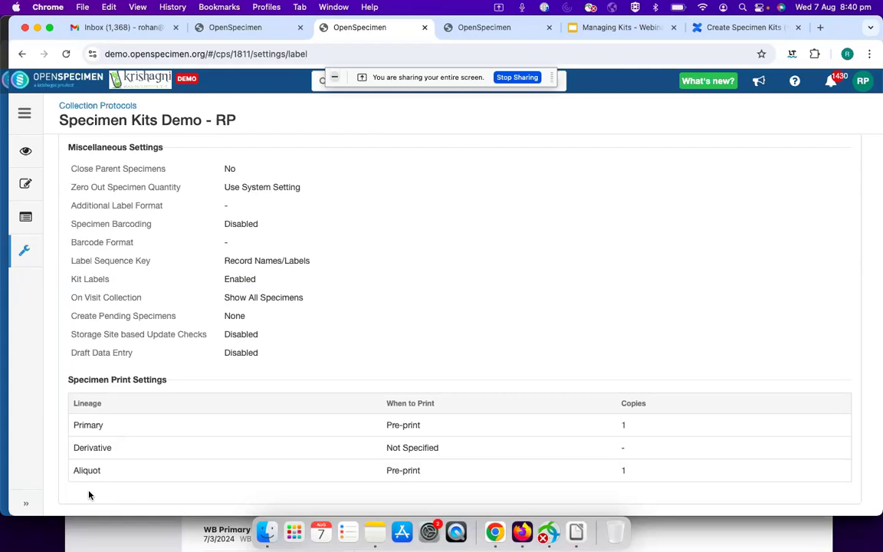
pyautogui.scroll(5, 226, 306)
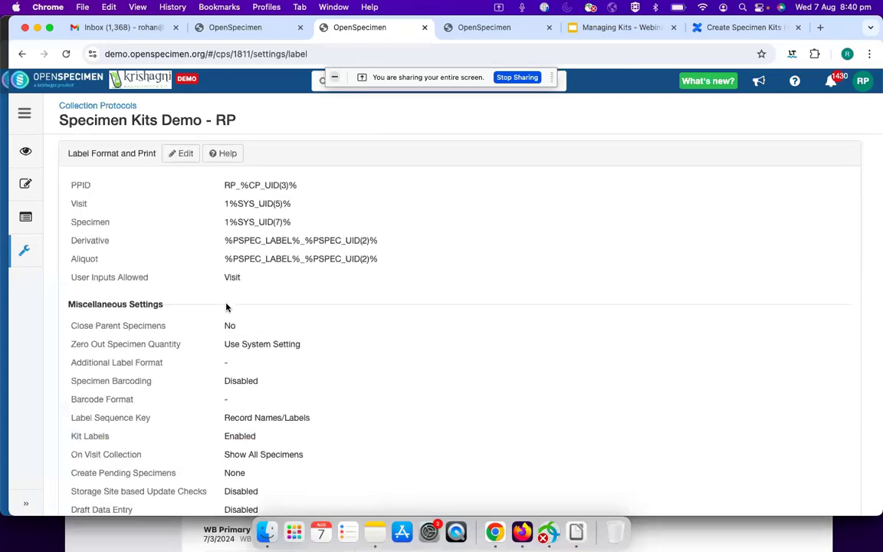
# Go back to the label settings and scroll to the Pre-print Specimen Print Settings with format 1%SYS_UID(7)%.
pyautogui.hotkey('ctrl', 'Tab')
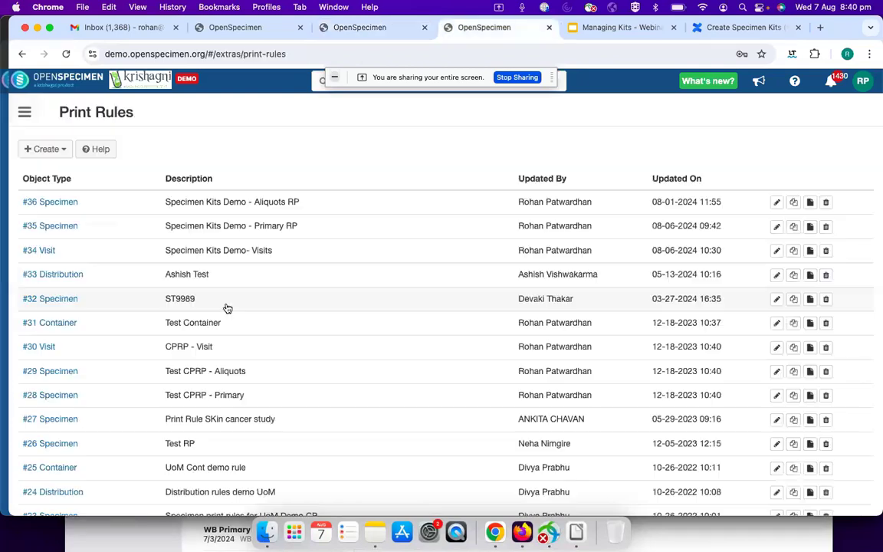
pyautogui.hotkey('ctrl', 'Tab')
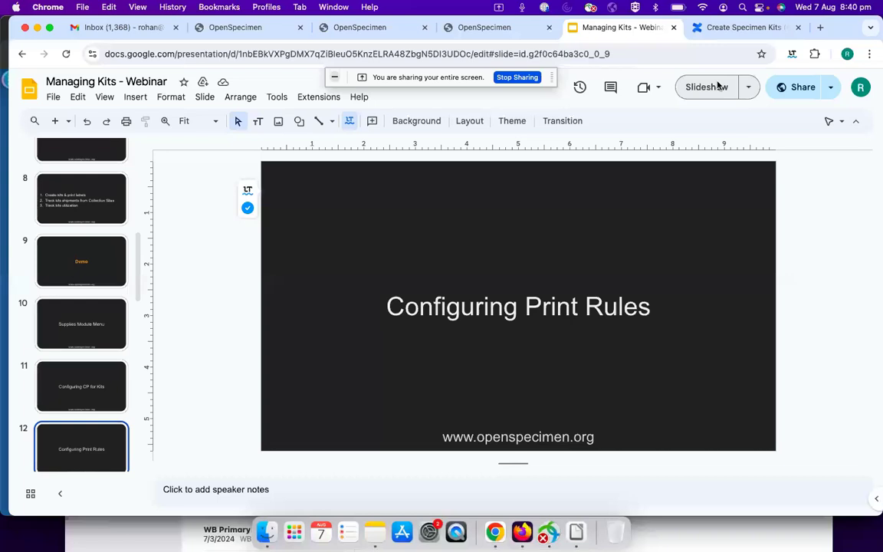
pyautogui.hotkey('ctrl', 'shift', 'Tab')
pyautogui.hotkey('ctrl', 'shift', 'Tab')
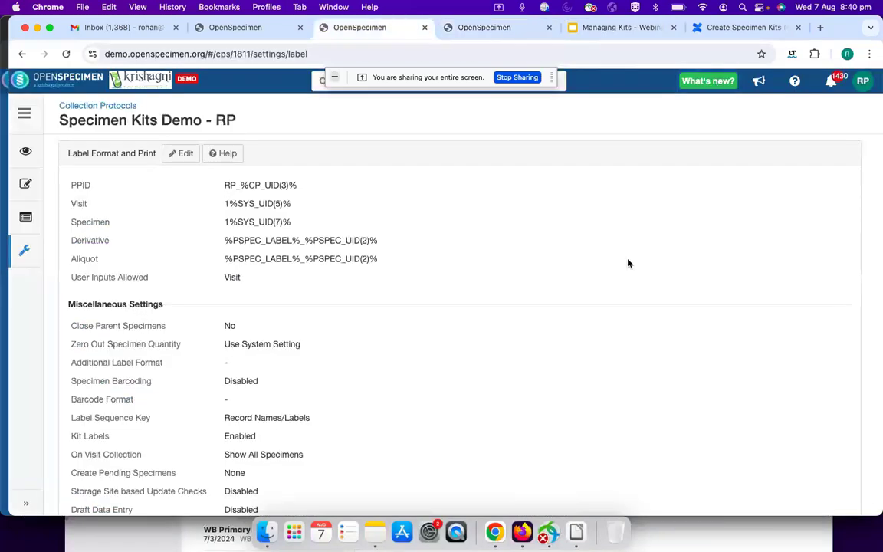
pyautogui.scroll(-5, 628, 262)
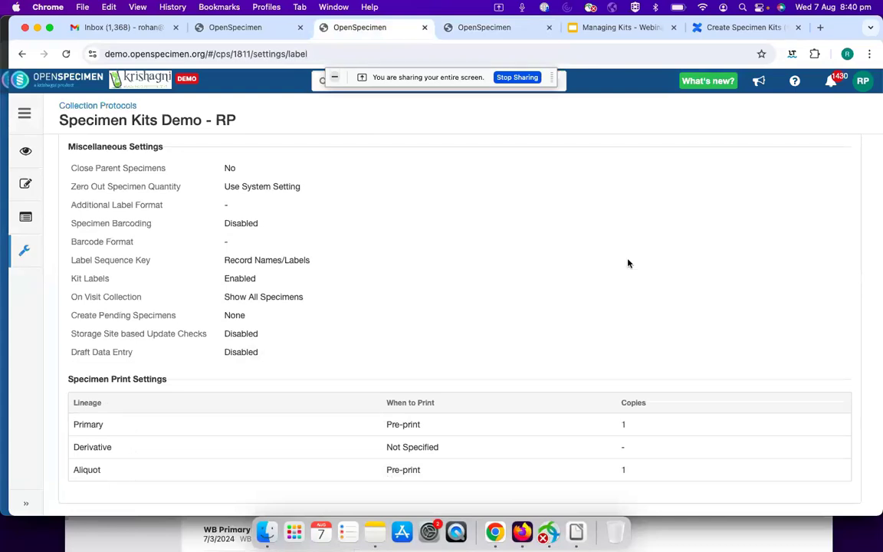
pyautogui.scroll(5, 627, 263)
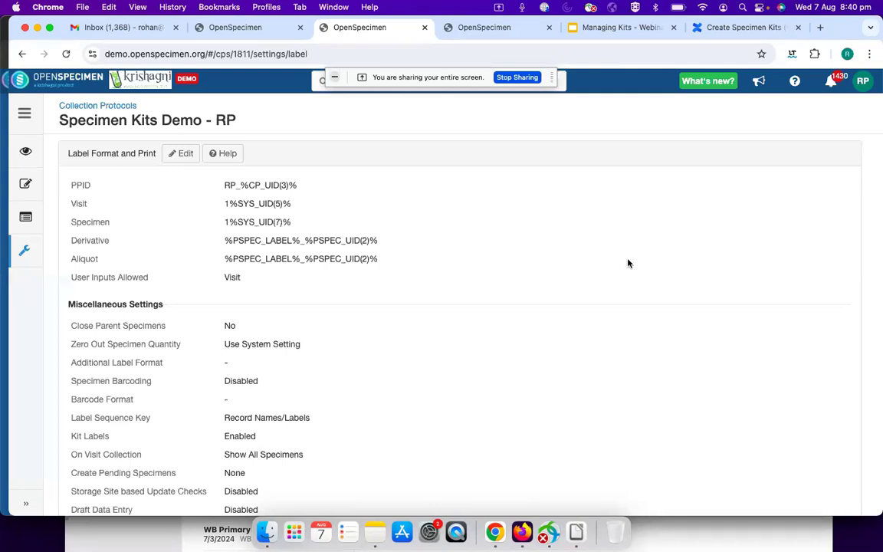
pyautogui.scroll(-5, 627, 262)
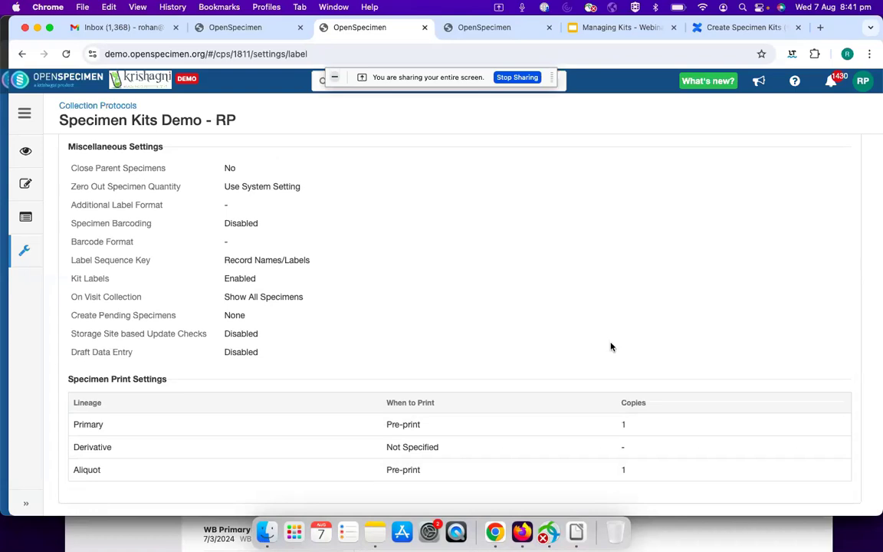
# Present the 'Create Kits without link to Participants' slide full screen, then return to Firefox.
pyautogui.click(634, 32)
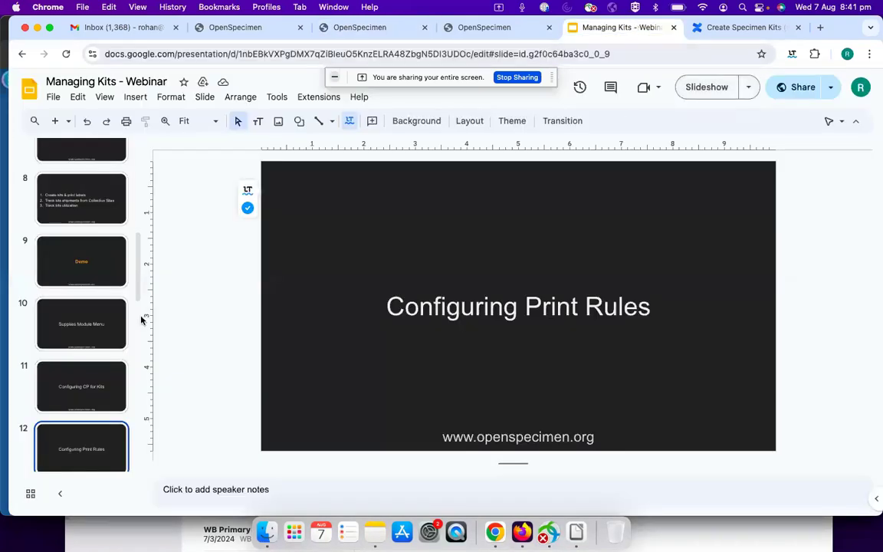
pyautogui.scroll(-1, 96, 351)
pyautogui.scroll(-3, 95, 352)
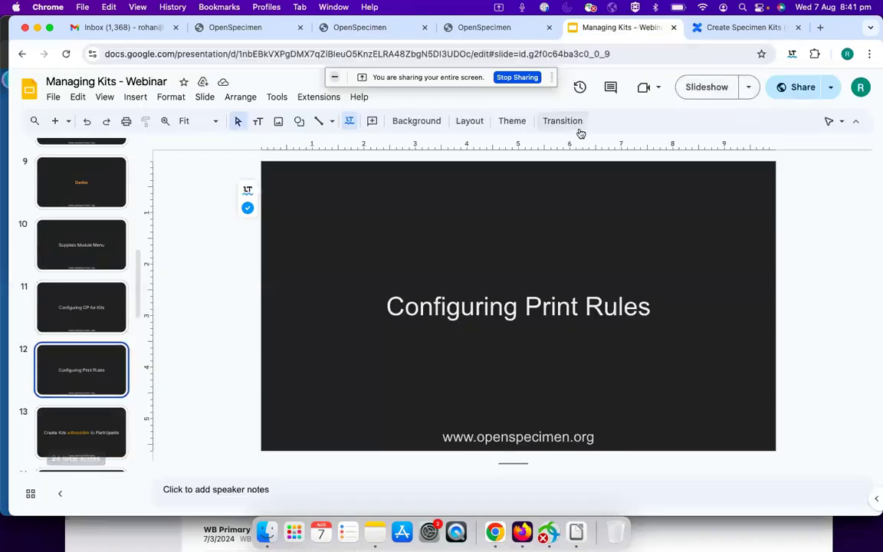
pyautogui.click(704, 89)
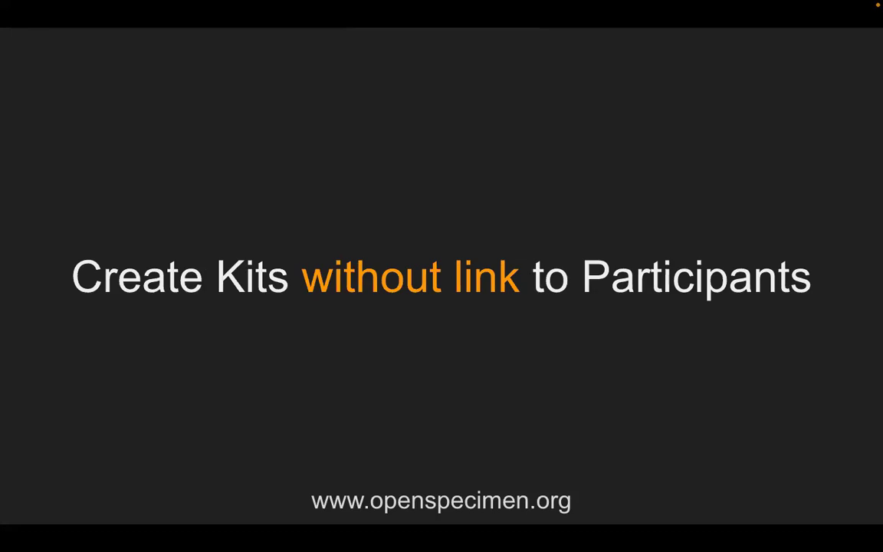
pyautogui.press('super+Tab')
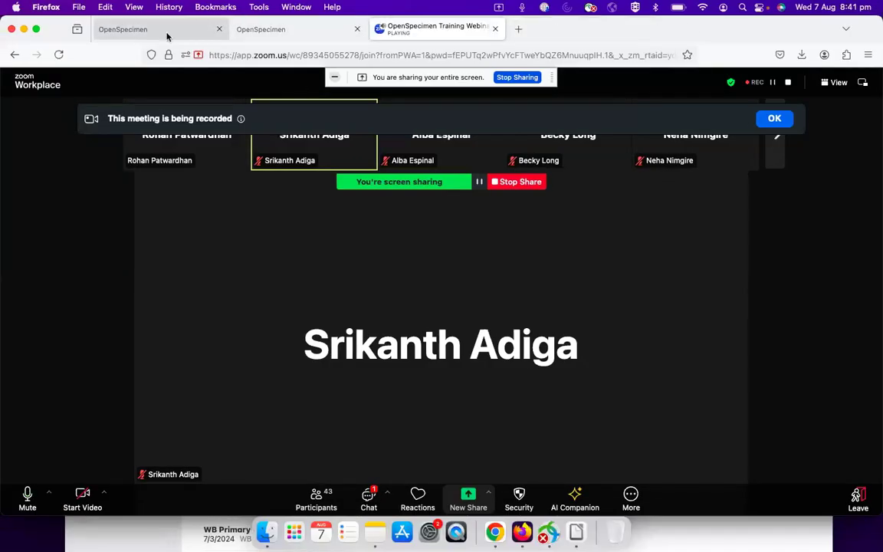
# From the Specimen Kits Demo - RP participants list, open More > Create Kits.
pyautogui.click(167, 36)
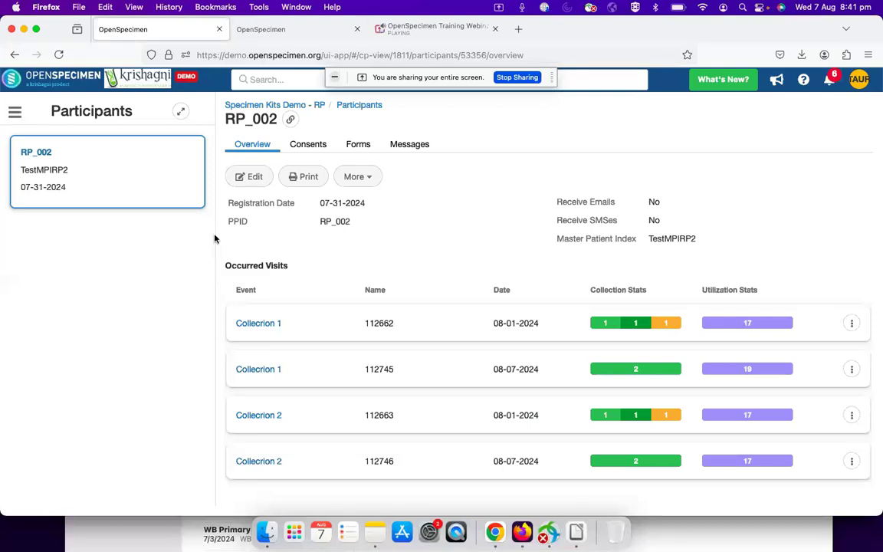
pyautogui.click(291, 107)
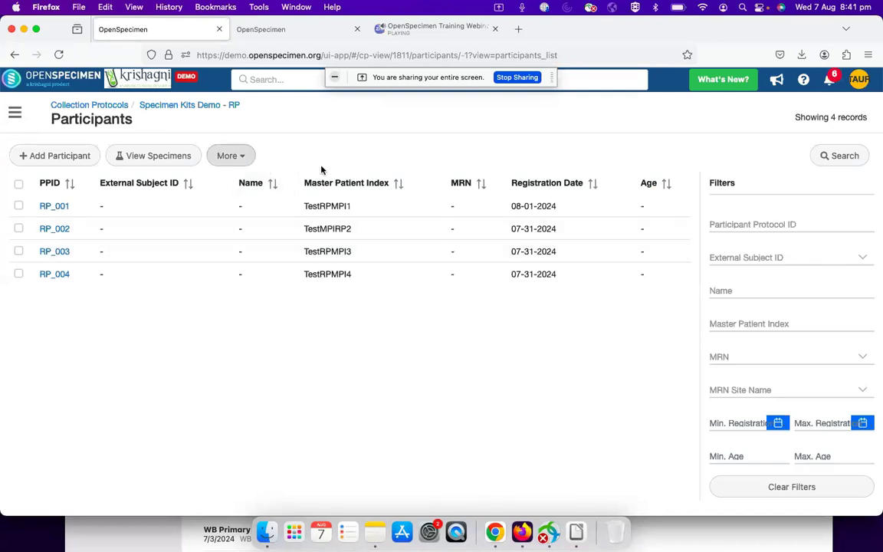
pyautogui.click(239, 162)
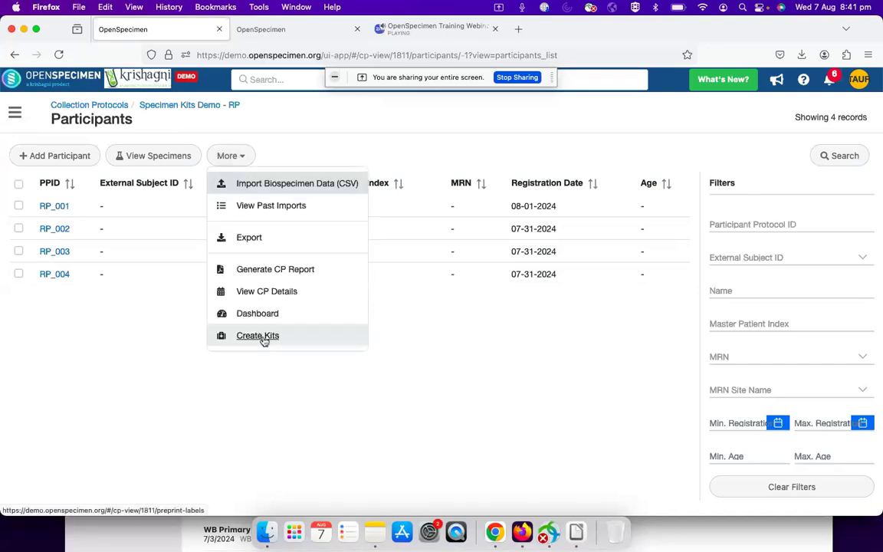
pyautogui.click(263, 338)
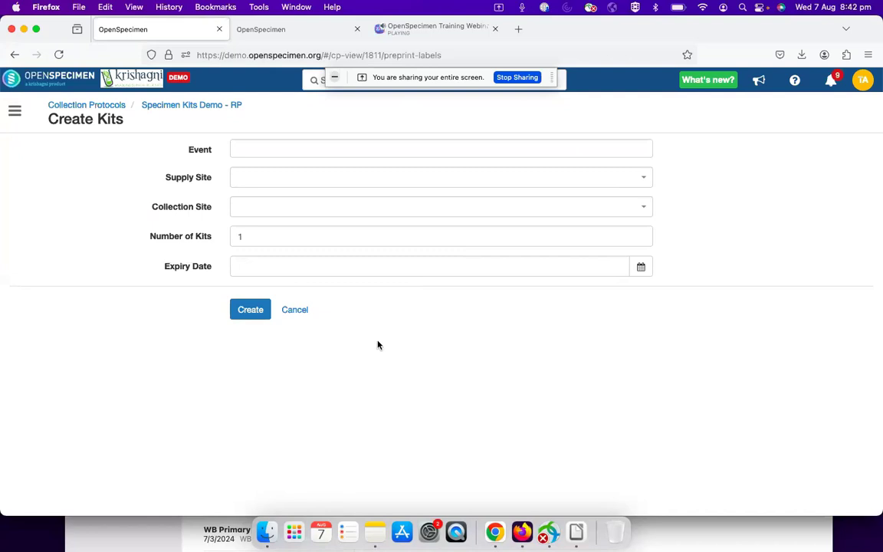
pyautogui.click(281, 149)
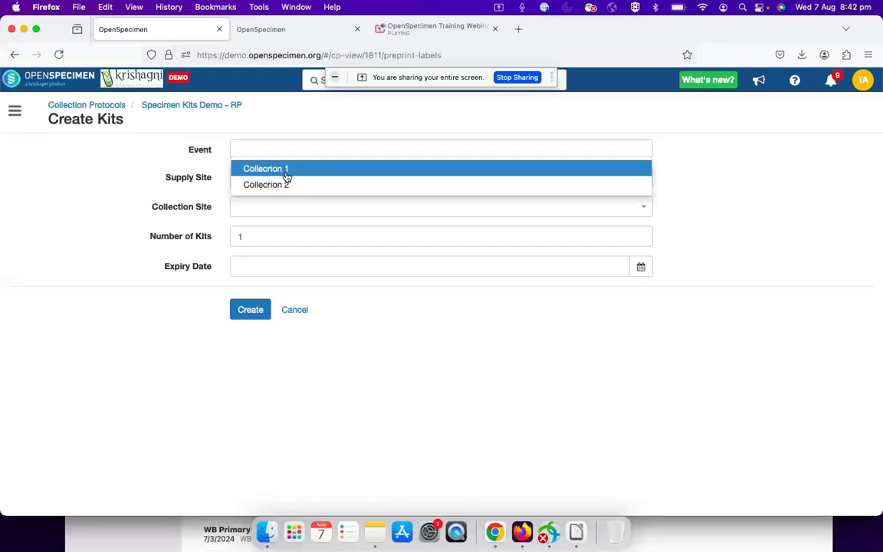
pyautogui.click(287, 176)
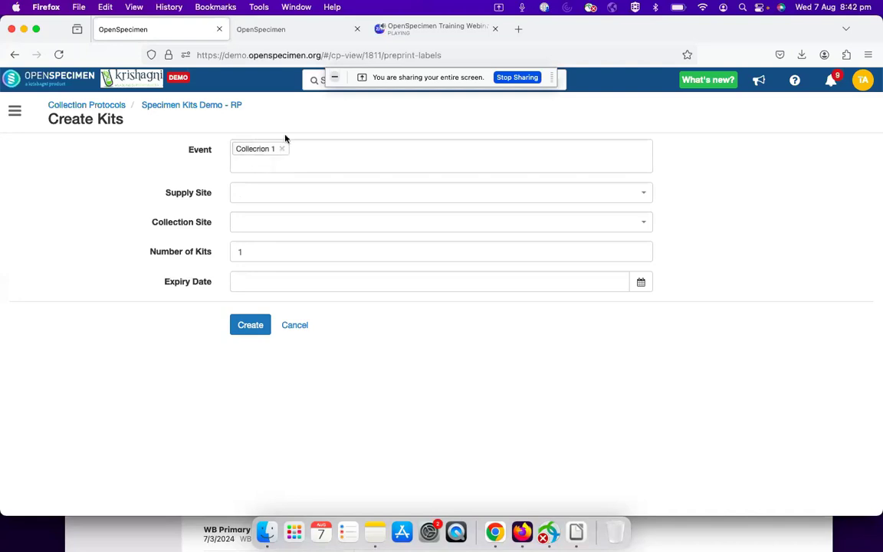
pyautogui.click(283, 148)
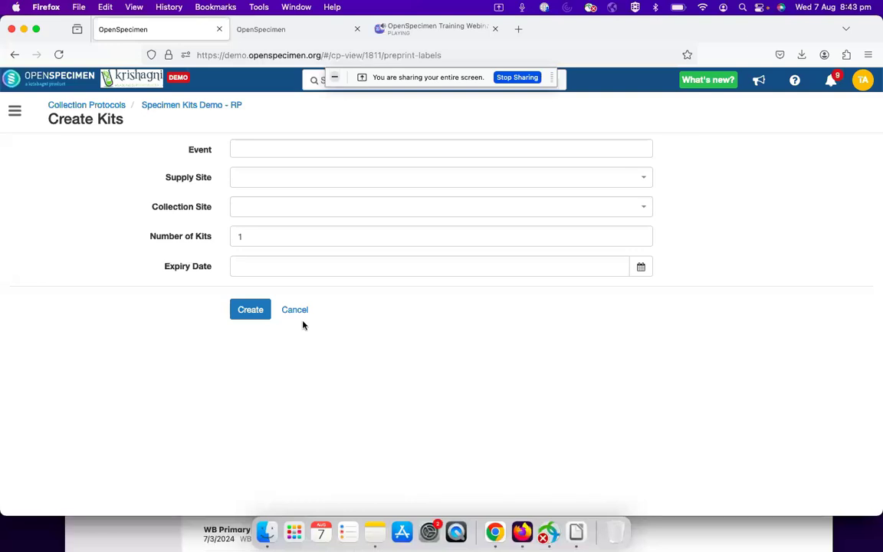
# Create 10 kits for event Collecrion 1 at Collection_Site 1 RP, expiring 08-31-2024.
pyautogui.click(259, 144)
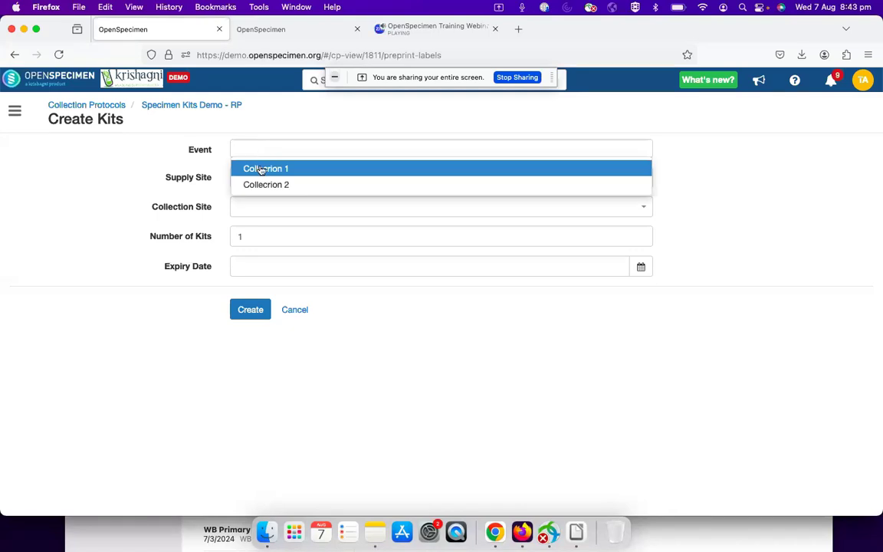
pyautogui.click(261, 170)
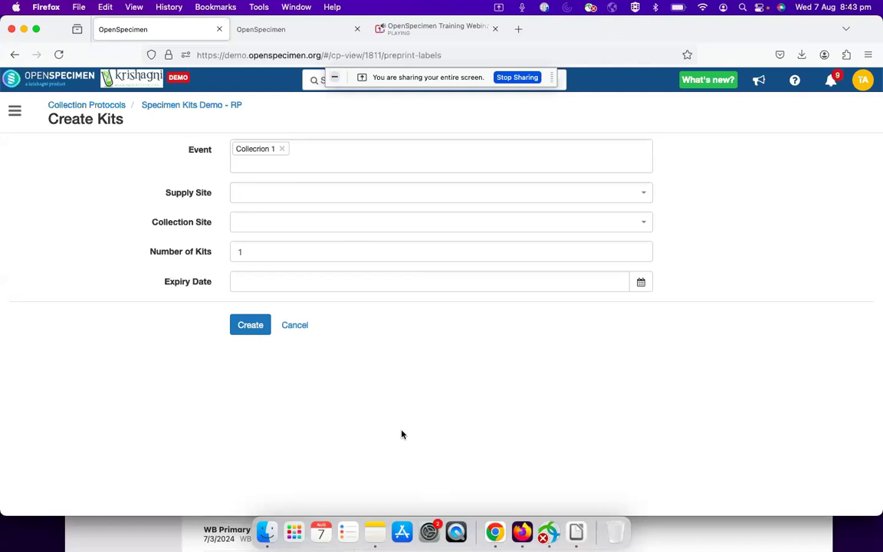
pyautogui.click(366, 237)
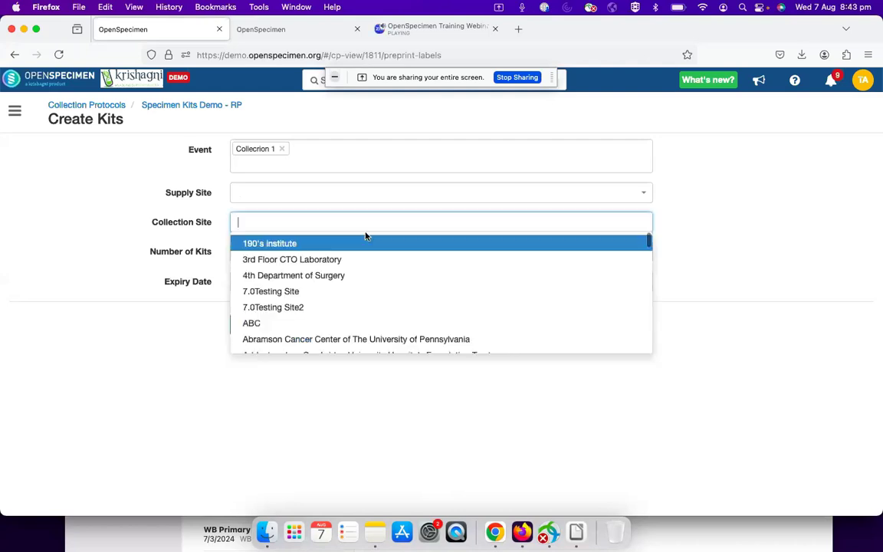
pyautogui.write('co')
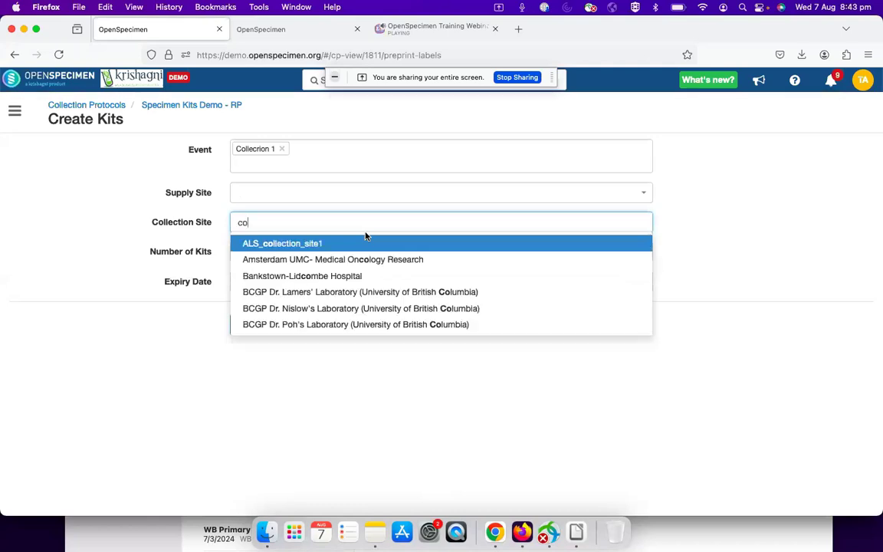
pyautogui.write('llecti')
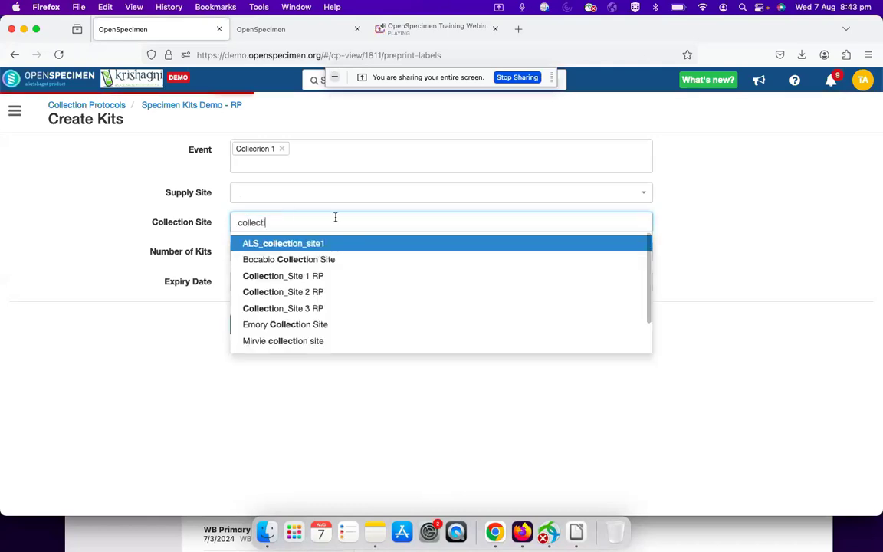
pyautogui.click(313, 276)
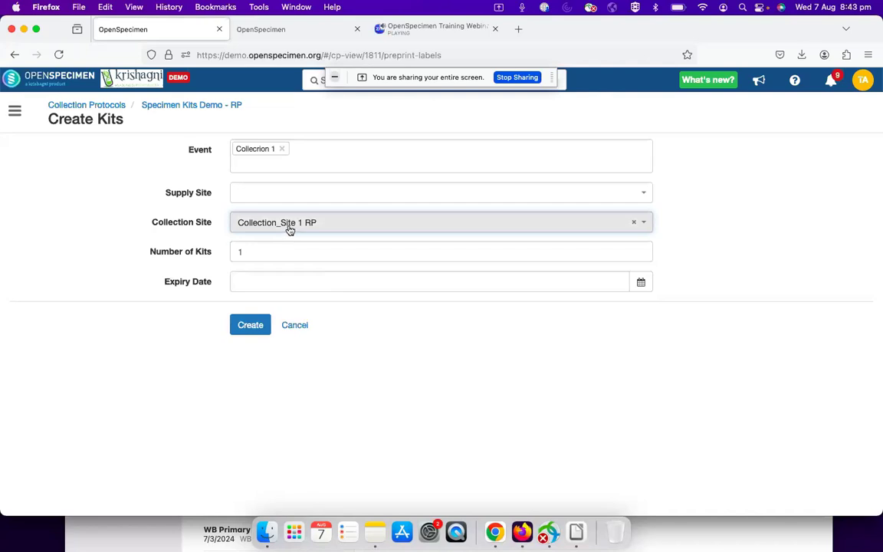
pyautogui.click(275, 252)
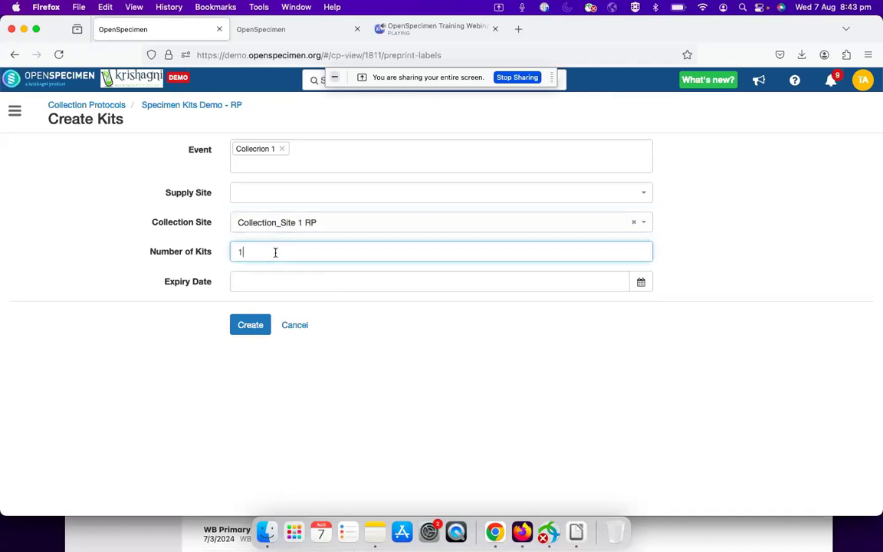
pyautogui.write('10')
pyautogui.click(371, 384)
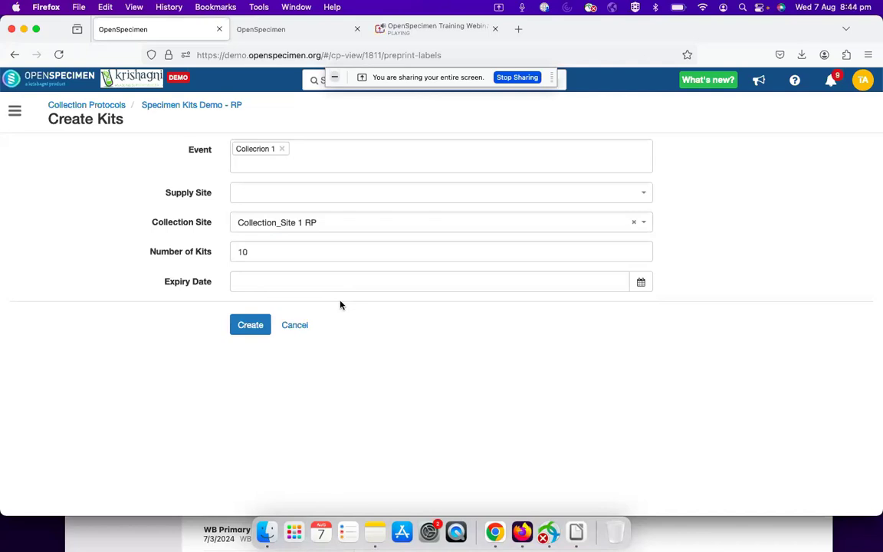
pyautogui.click(638, 283)
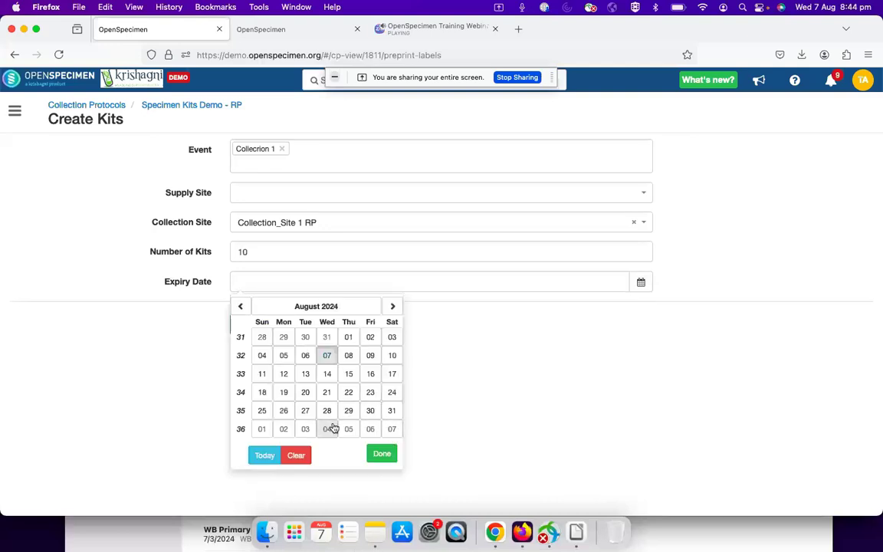
pyautogui.click(388, 412)
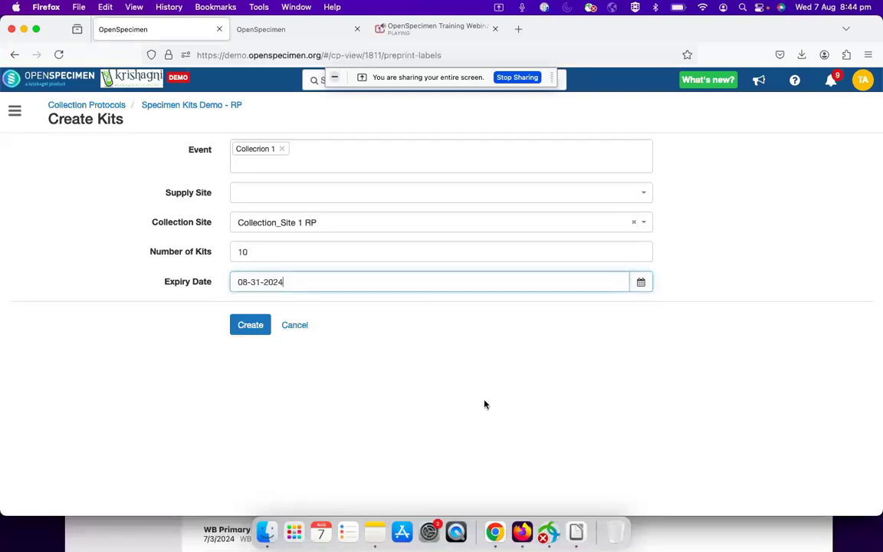
pyautogui.click(262, 329)
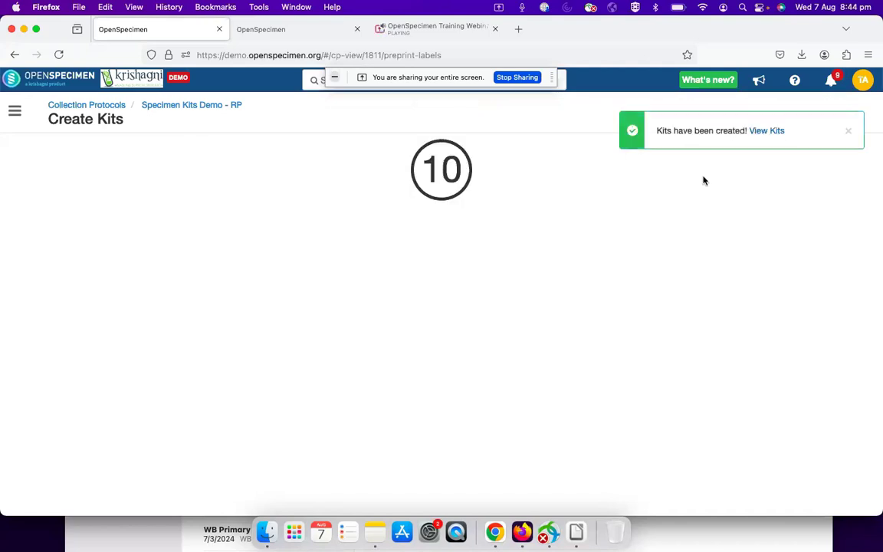
# View the new kits, then open supply #80 under Collection Protocol Labels - 1811 showing barcodes 112755–112764.
pyautogui.click(768, 131)
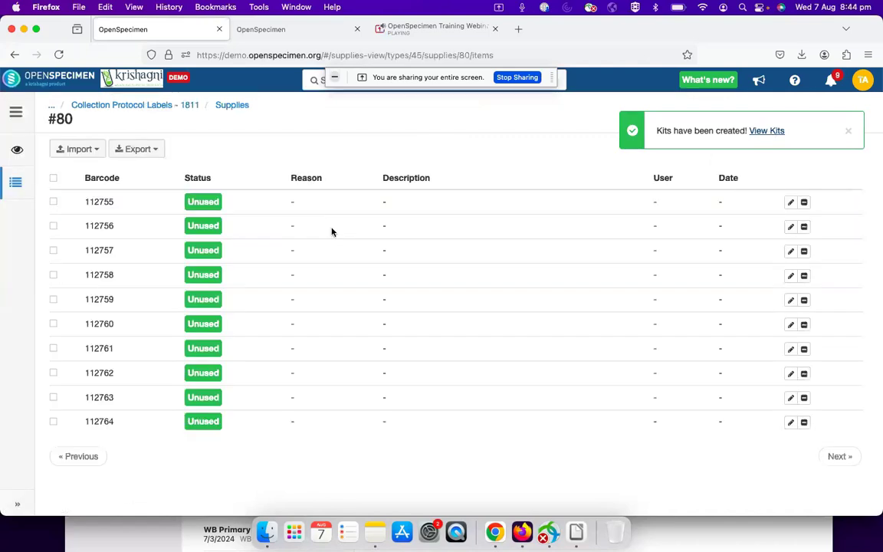
pyautogui.click(253, 29)
pyautogui.click(8, 114)
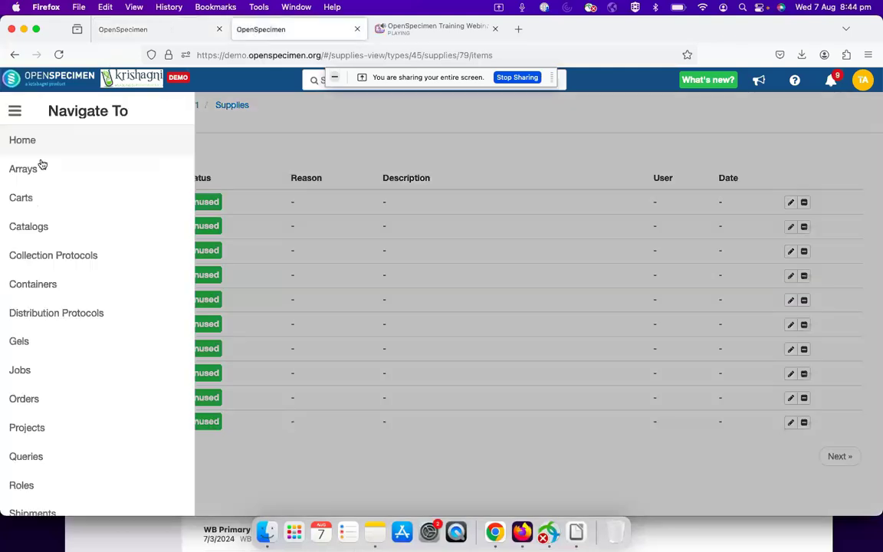
pyautogui.scroll(-3, 30, 481)
pyautogui.scroll(-1, 30, 481)
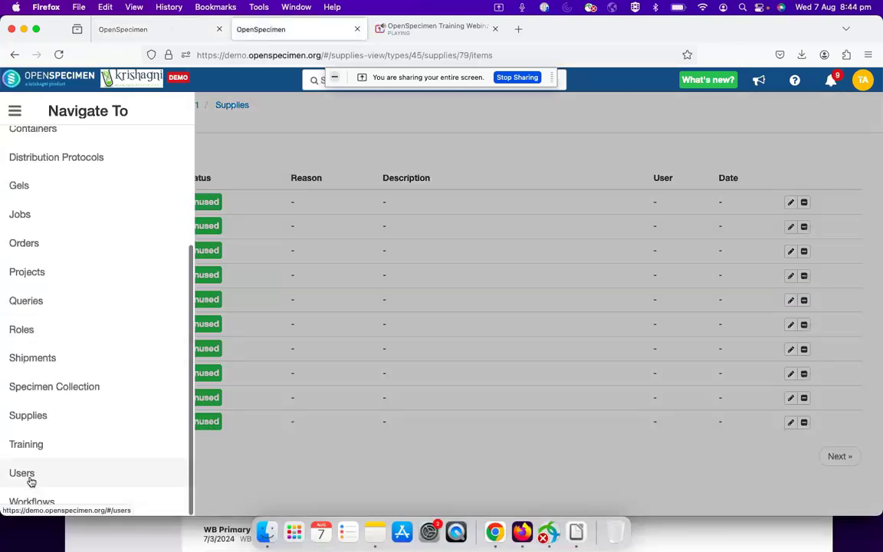
pyautogui.click(38, 417)
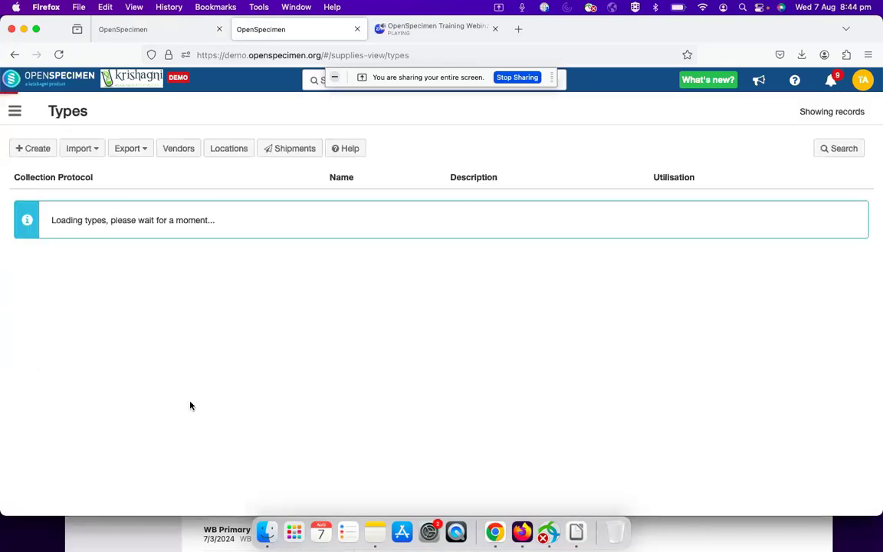
pyautogui.click(321, 202)
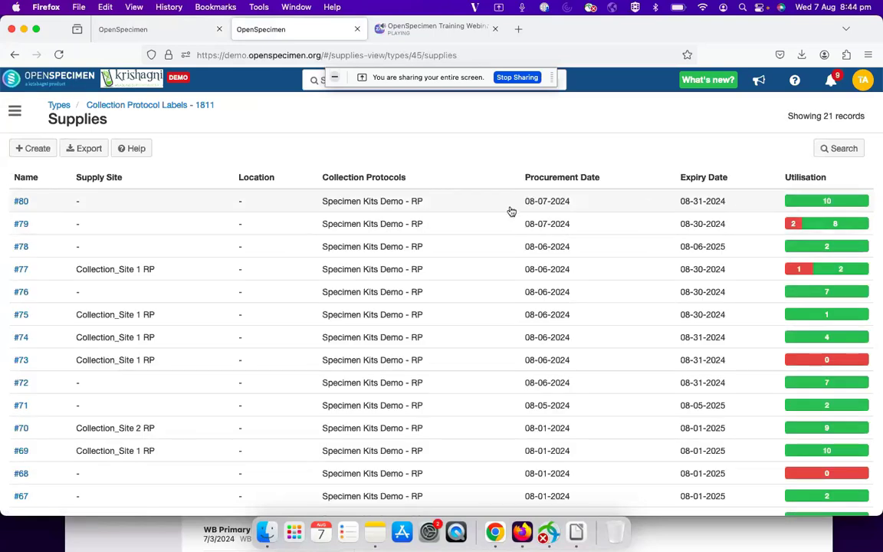
pyautogui.click(510, 210)
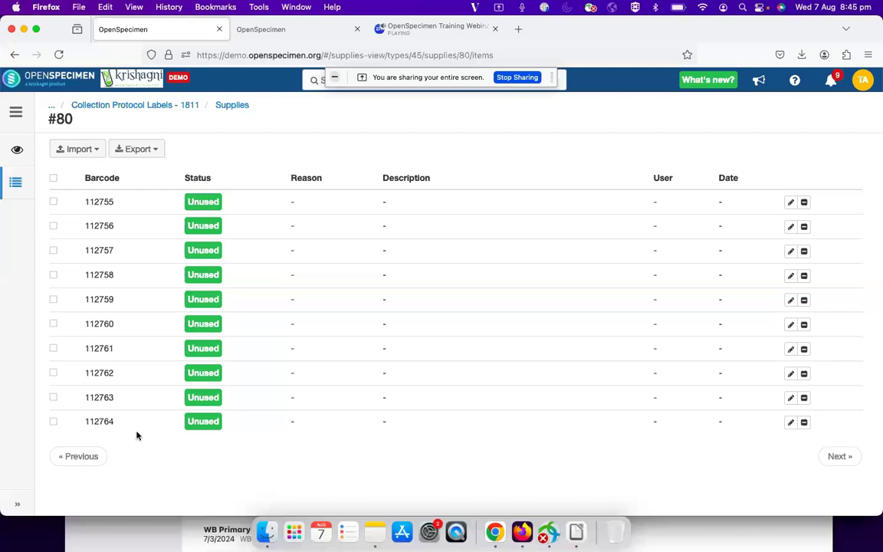
# Select kits 112755–112759 and create new supply #81 at Collection_Site 1 RP.
pyautogui.click(53, 200)
pyautogui.click(53, 225)
pyautogui.click(54, 247)
pyautogui.click(54, 270)
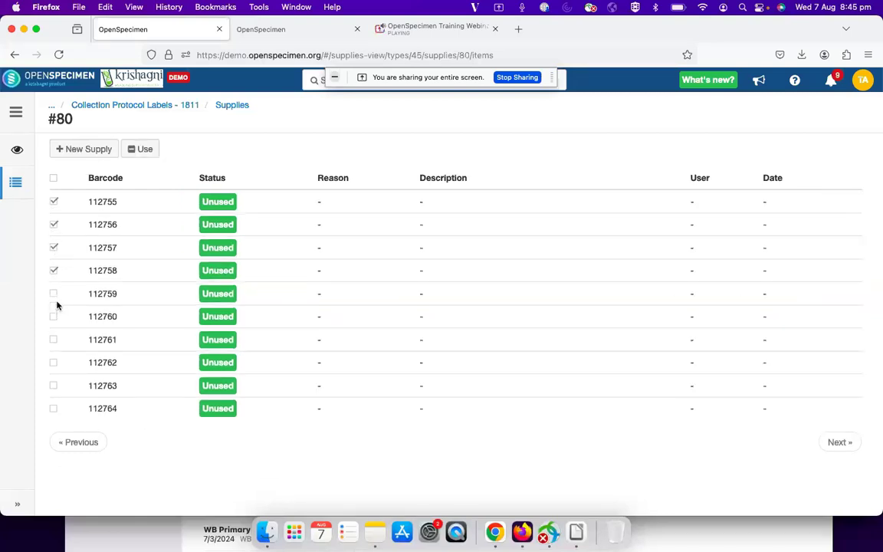
pyautogui.click(53, 293)
pyautogui.click(89, 150)
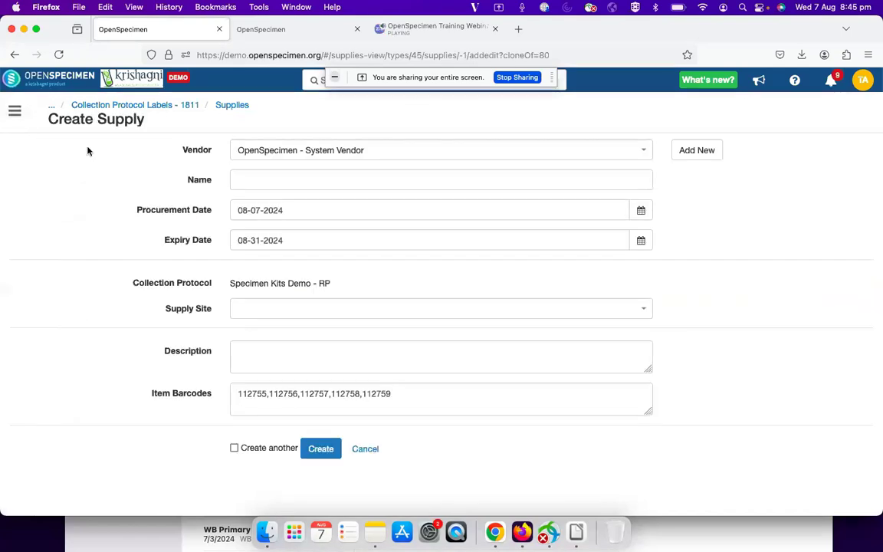
pyautogui.click(287, 306)
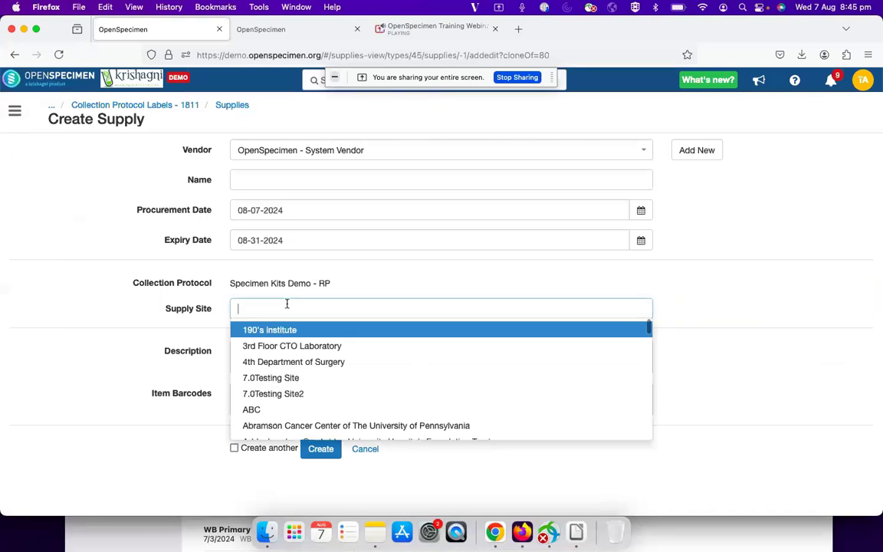
pyautogui.write('collec')
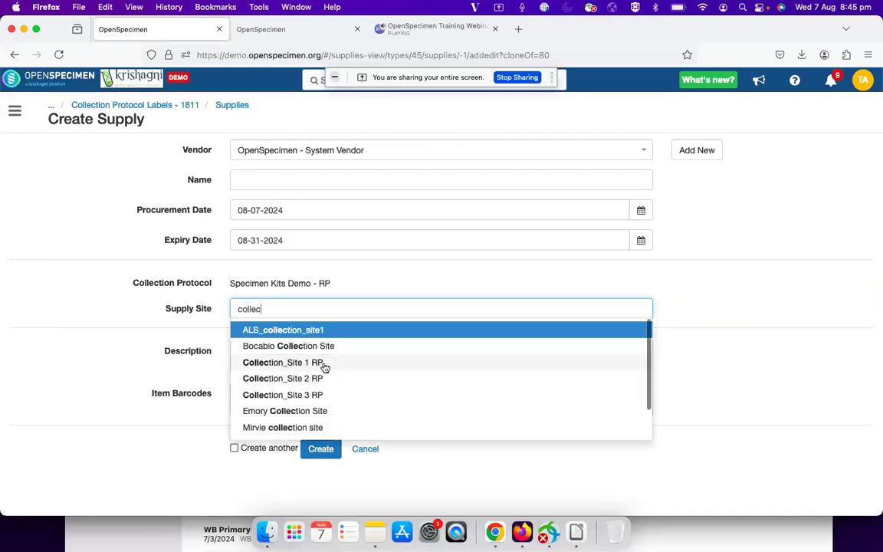
pyautogui.click(323, 365)
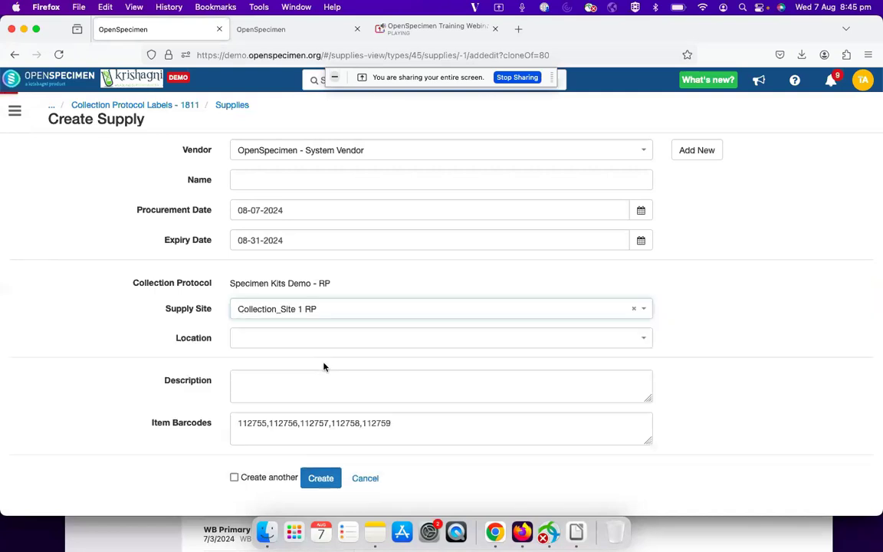
pyautogui.click(316, 478)
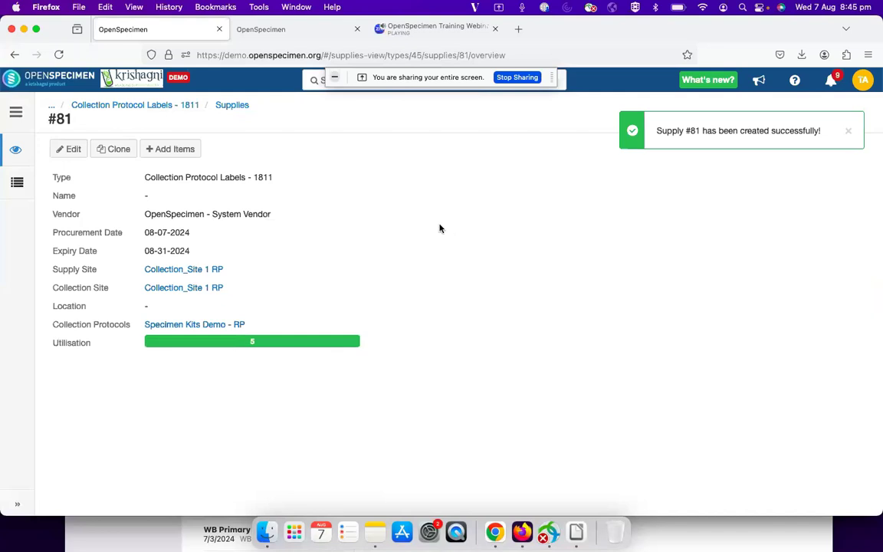
# Reload Supplies, check supply #81's items are kits 112755–112759, then open supply #80.
pyautogui.hotkey('ctrl', 'Tab')
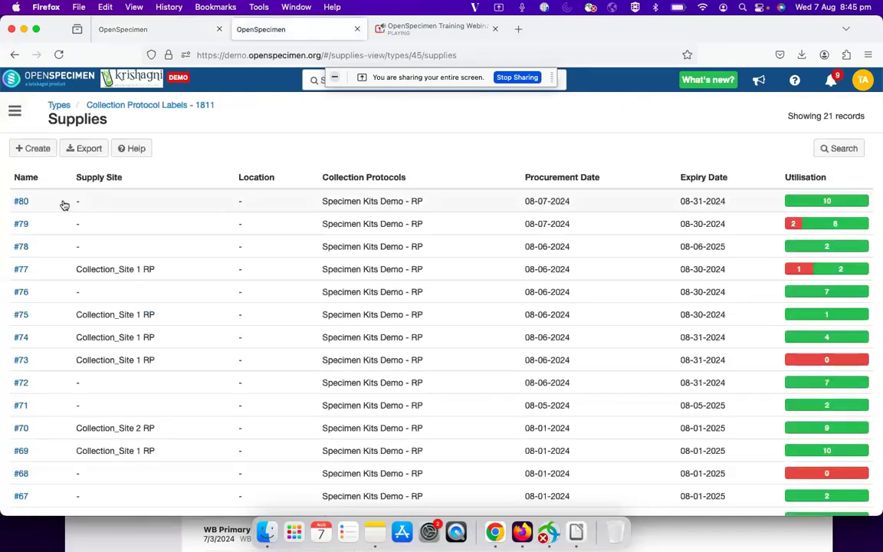
pyautogui.click(59, 55)
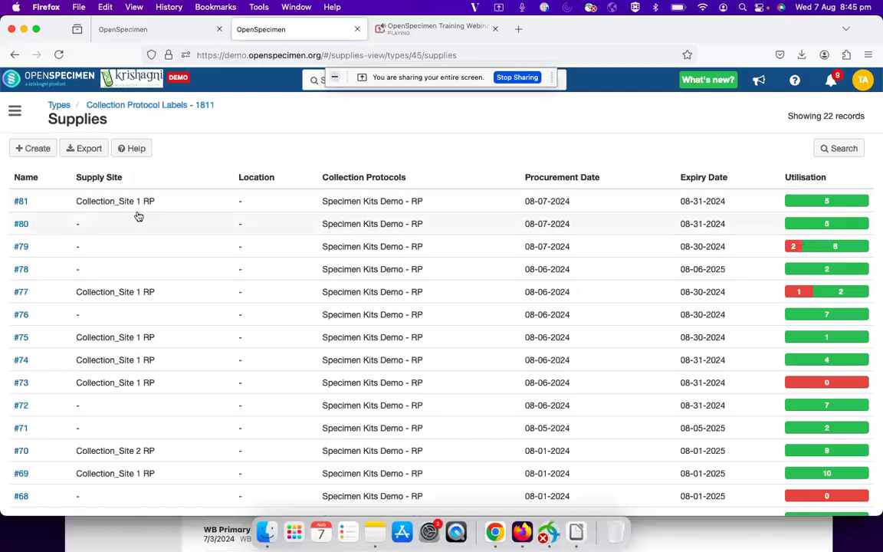
pyautogui.click(138, 214)
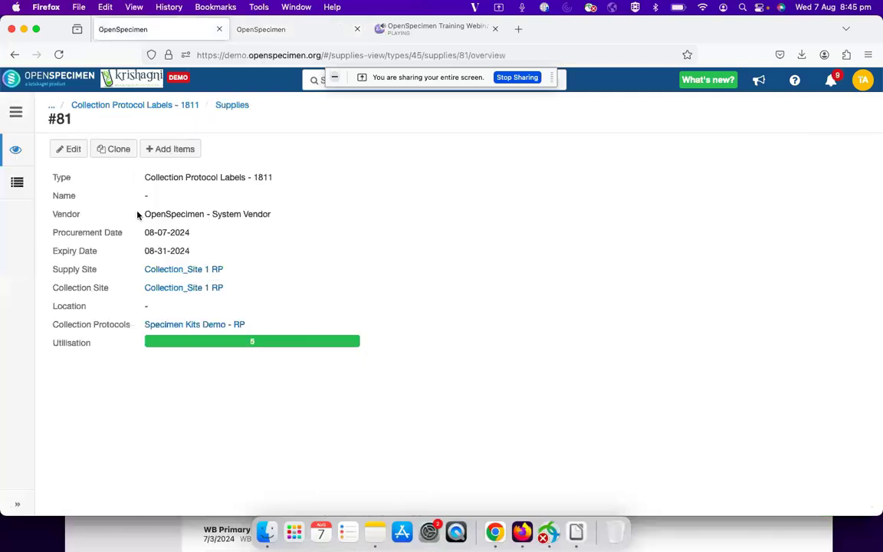
pyautogui.click(20, 191)
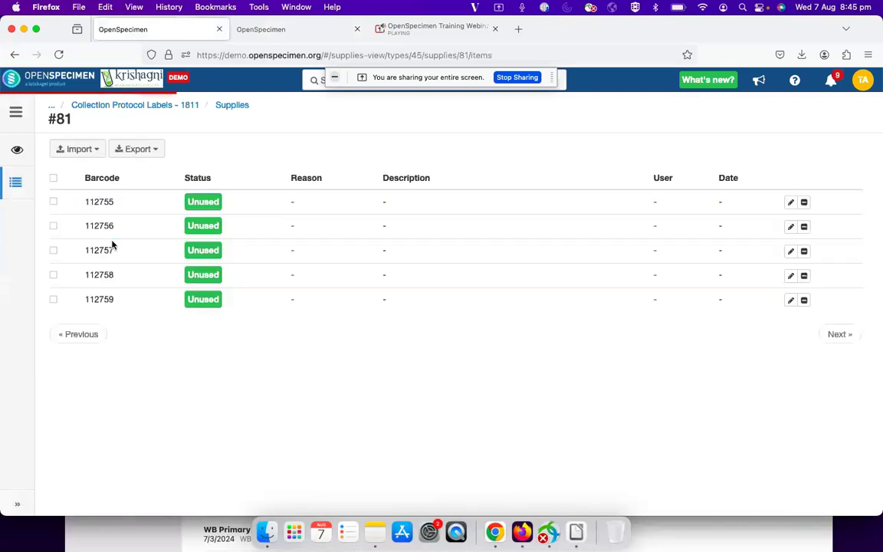
pyautogui.click(226, 108)
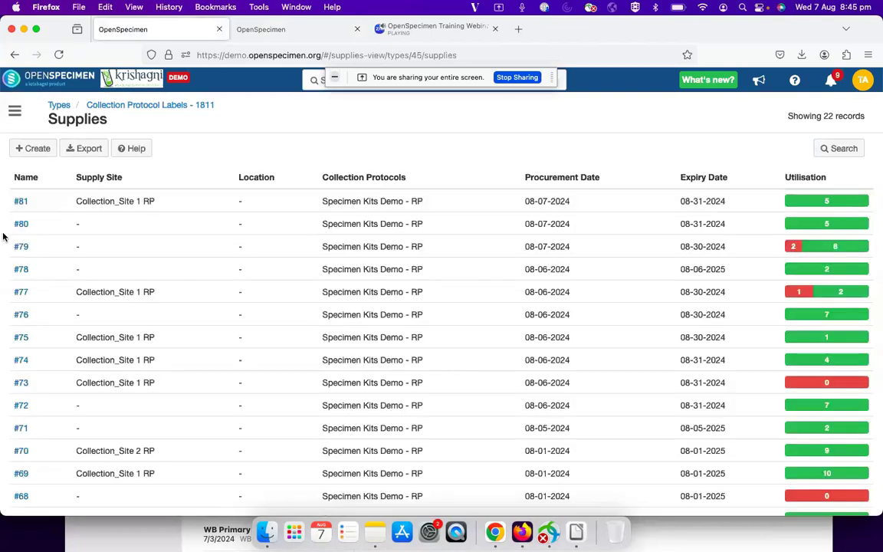
pyautogui.click(21, 224)
# Move supply #80's remaining kits 112760–112764 into new supply #82 at Collection_Site 2 RP.
pyautogui.click(22, 191)
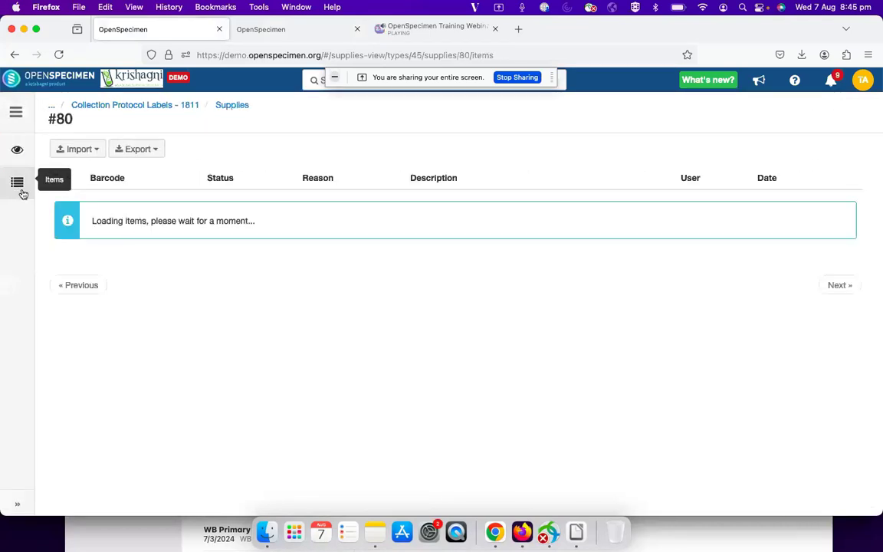
pyautogui.click(54, 182)
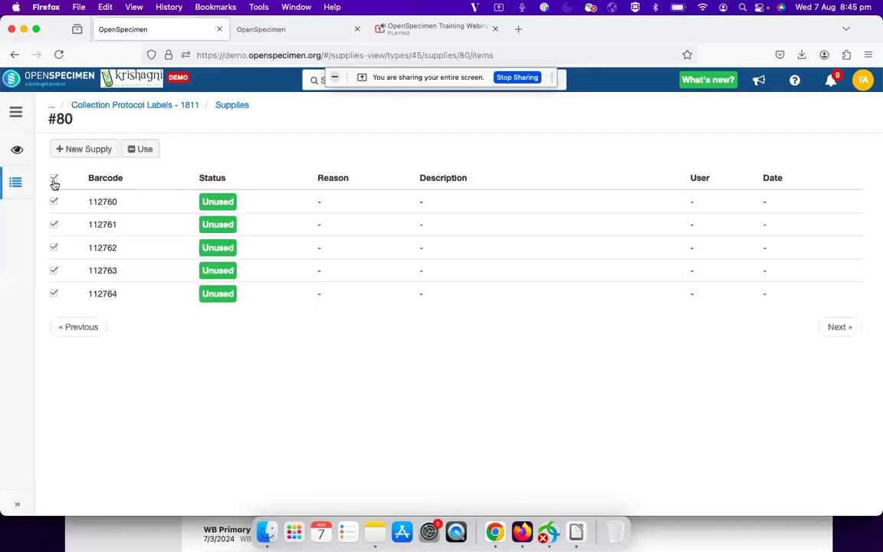
pyautogui.click(54, 182)
pyautogui.click(54, 182)
pyautogui.click(82, 152)
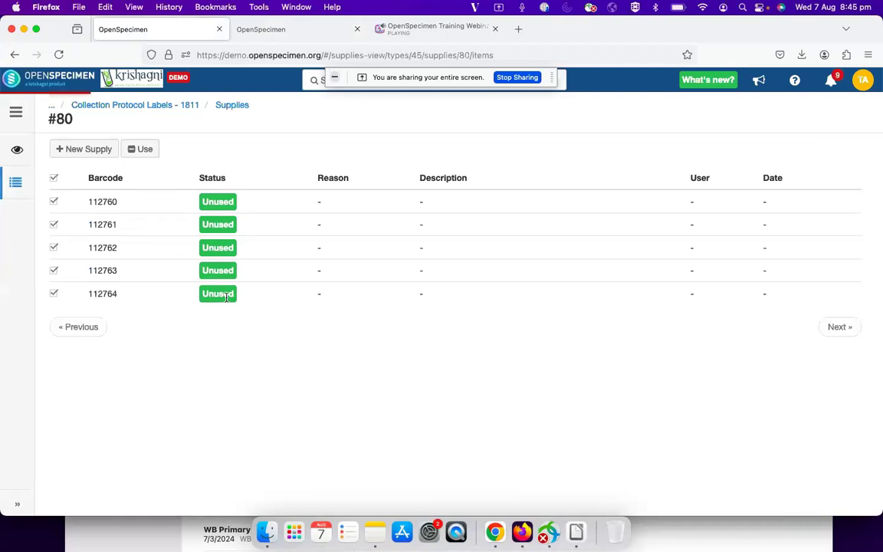
pyautogui.click(281, 311)
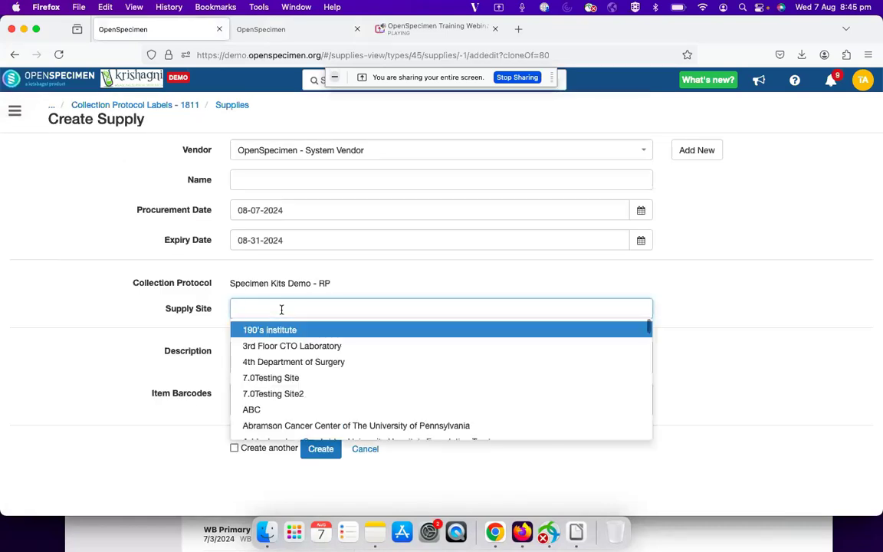
pyautogui.write('collec')
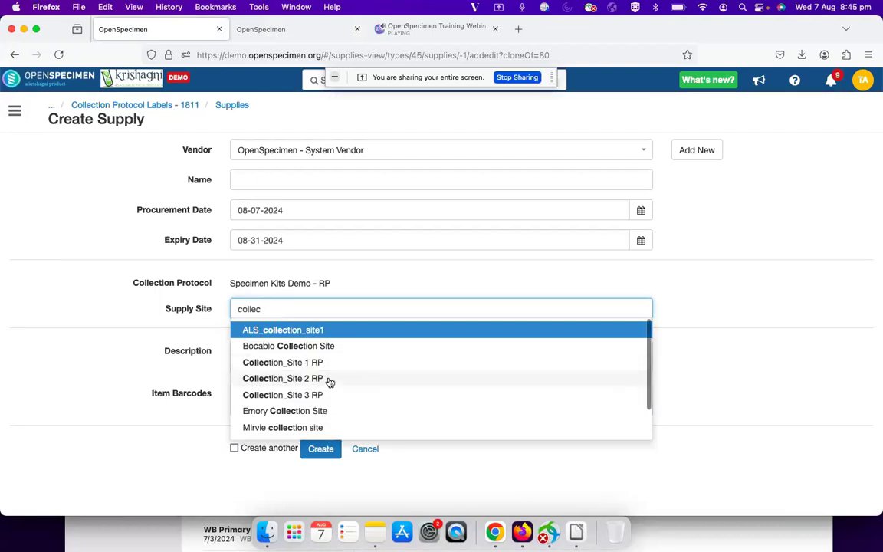
pyautogui.click(329, 380)
pyautogui.click(321, 477)
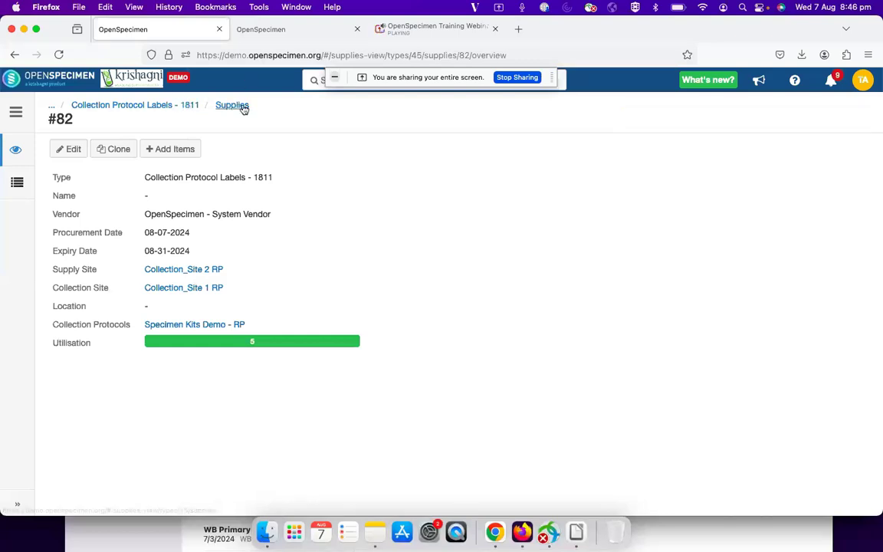
pyautogui.click(264, 31)
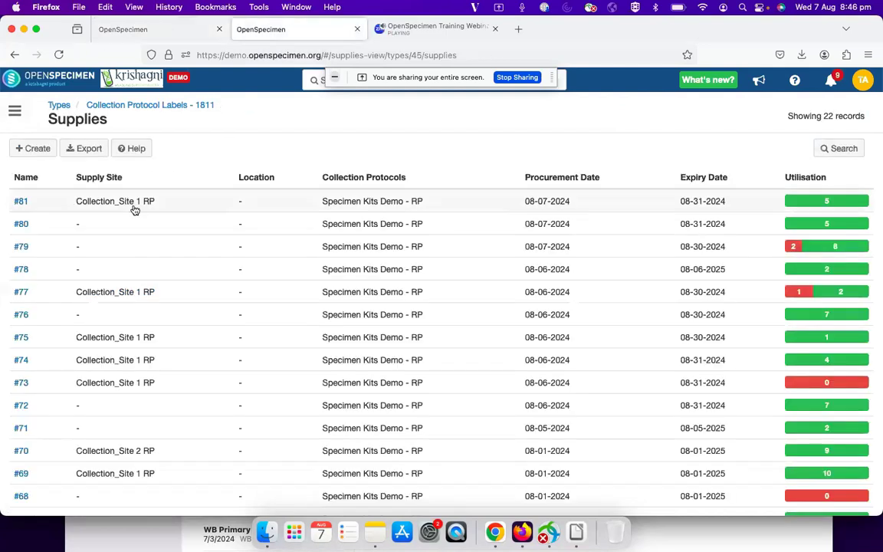
# Reload the Supplies list so #82 appears, with #81 and #82 at 5 and #80 at 0.
pyautogui.click(58, 54)
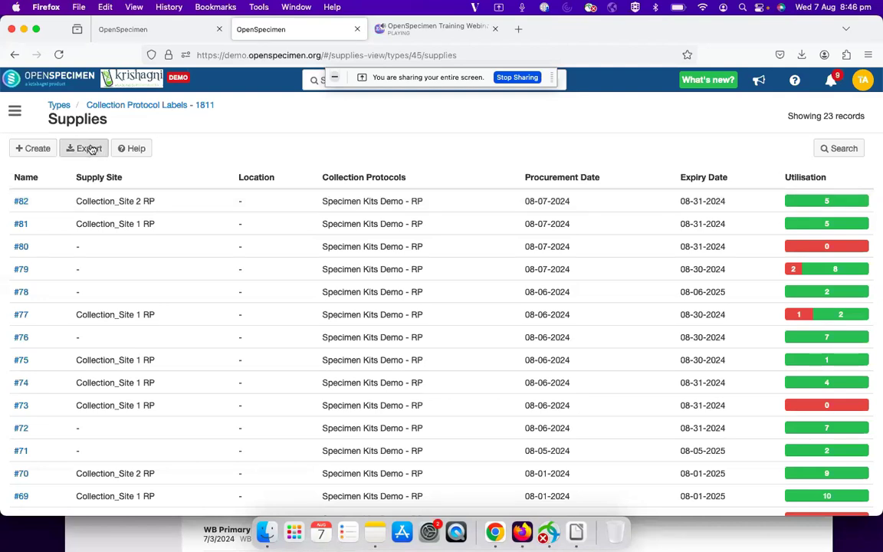
# From supply #81's barcode items, export the Utilisation records and the Specimens CSV.
pyautogui.click(21, 224)
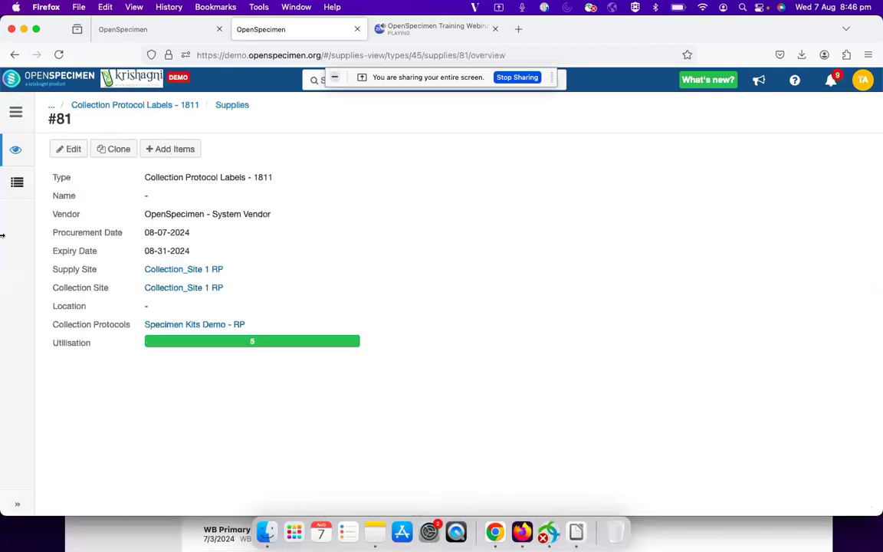
pyautogui.click(14, 191)
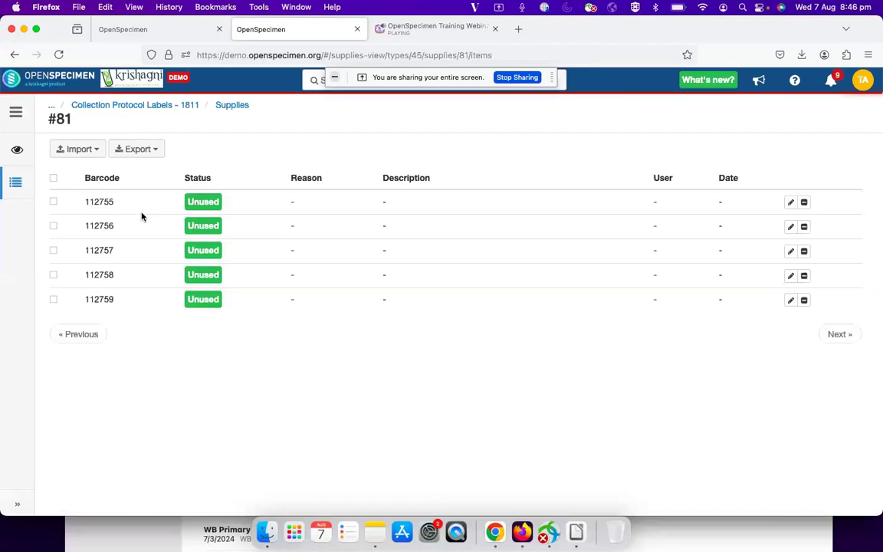
pyautogui.click(158, 152)
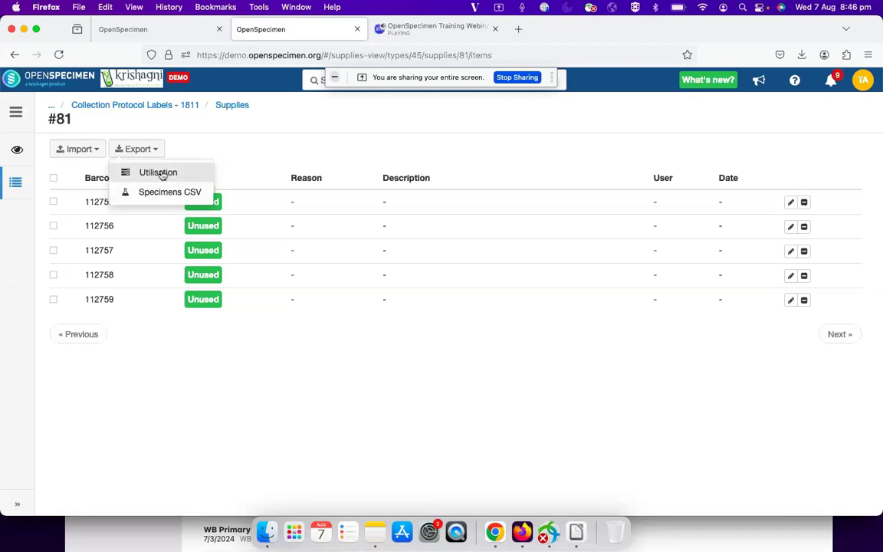
pyautogui.click(159, 174)
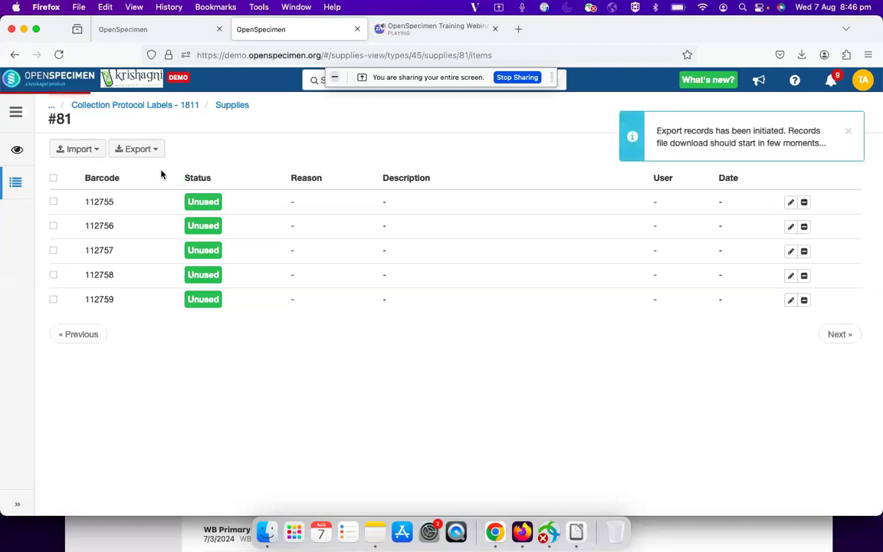
pyautogui.click(149, 148)
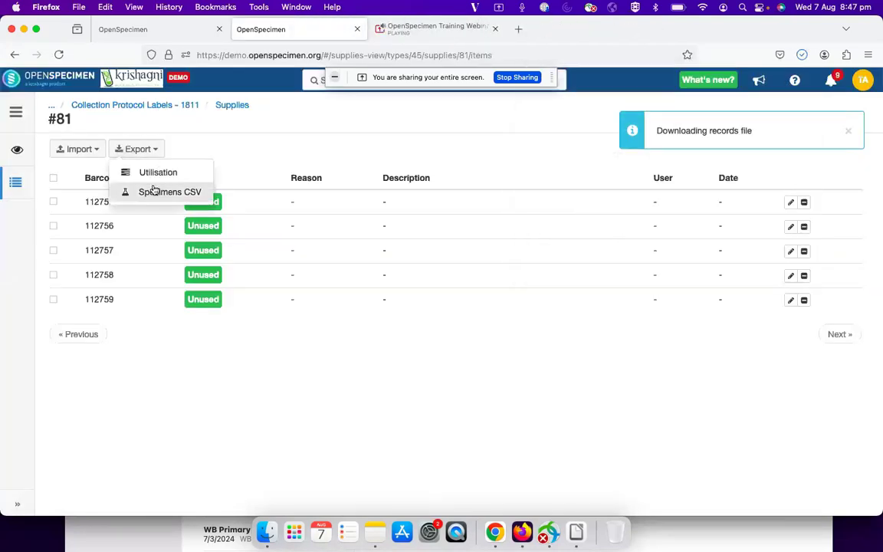
pyautogui.click(149, 189)
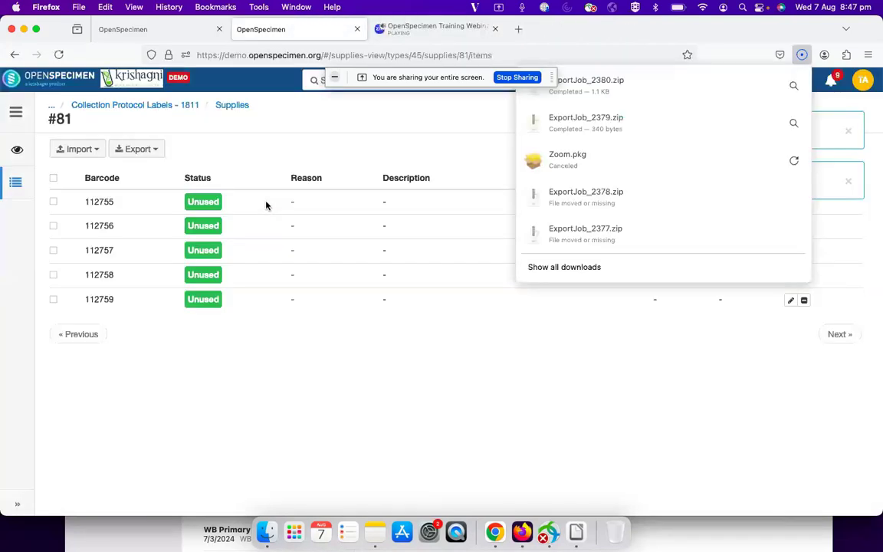
# Unzip ExportJob_2379.zip in Downloads and preview output.csv, listing kits 112755–112759 consumed by visit.
pyautogui.press('super+Tab')
pyautogui.press('super+Tab')
pyautogui.press('super+Tab')
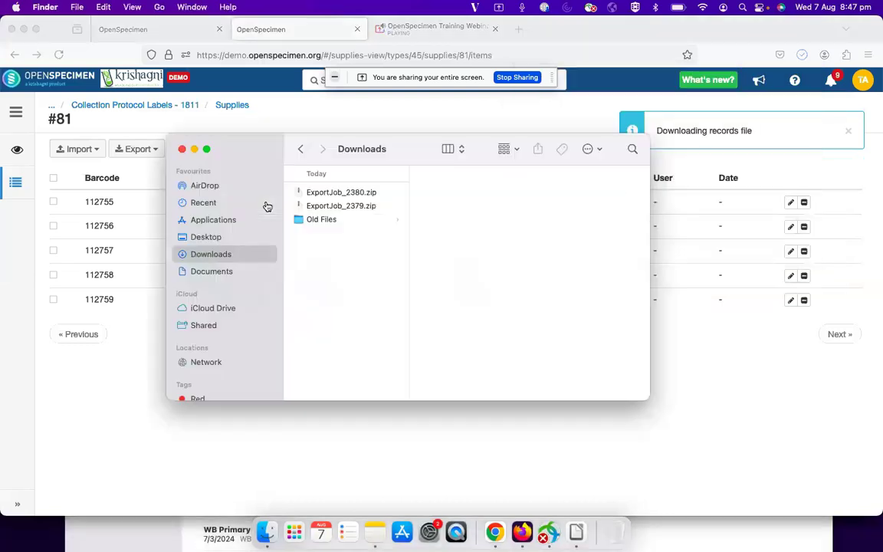
pyautogui.click(333, 207)
pyautogui.doubleClick(333, 210)
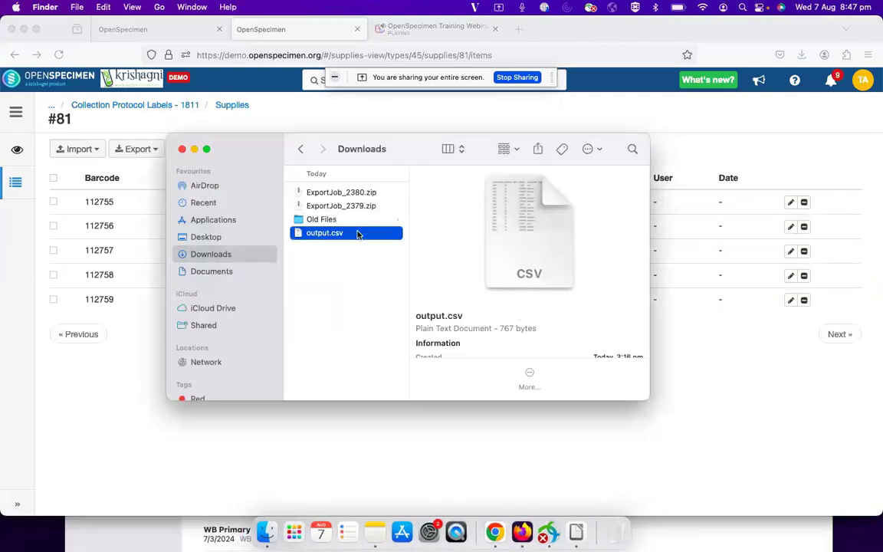
pyautogui.press('space')
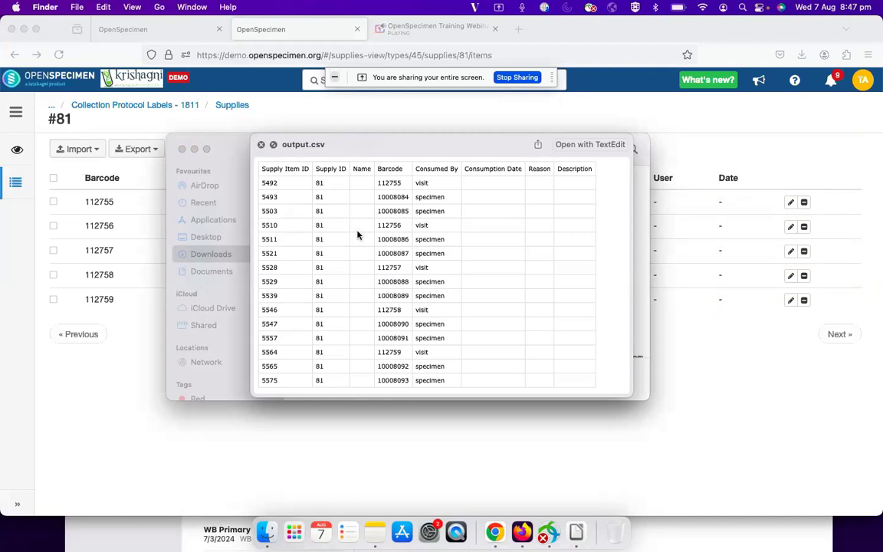
pyautogui.press('space')
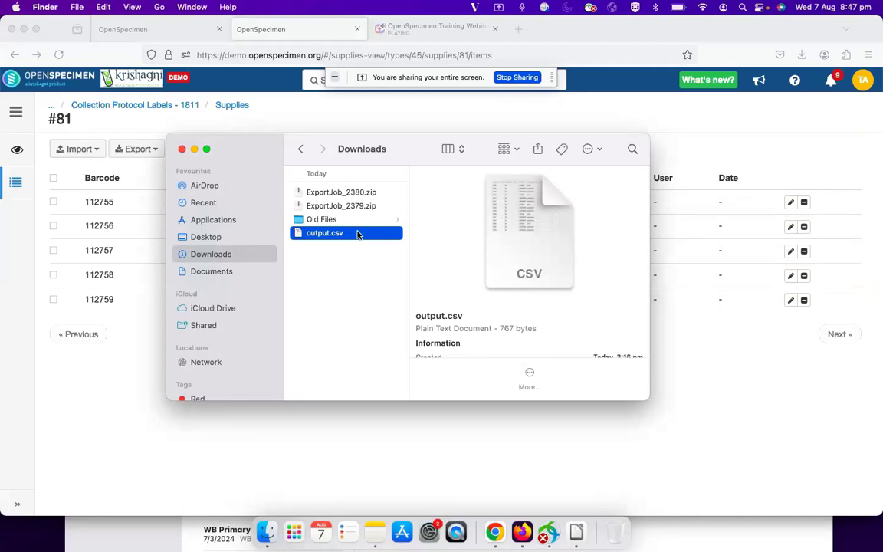
# Unzip ExportJob_2380.zip and preview output 2.csv's visits and WB1/WB2 specimen labels 10008084–10008093.
pyautogui.click(348, 195)
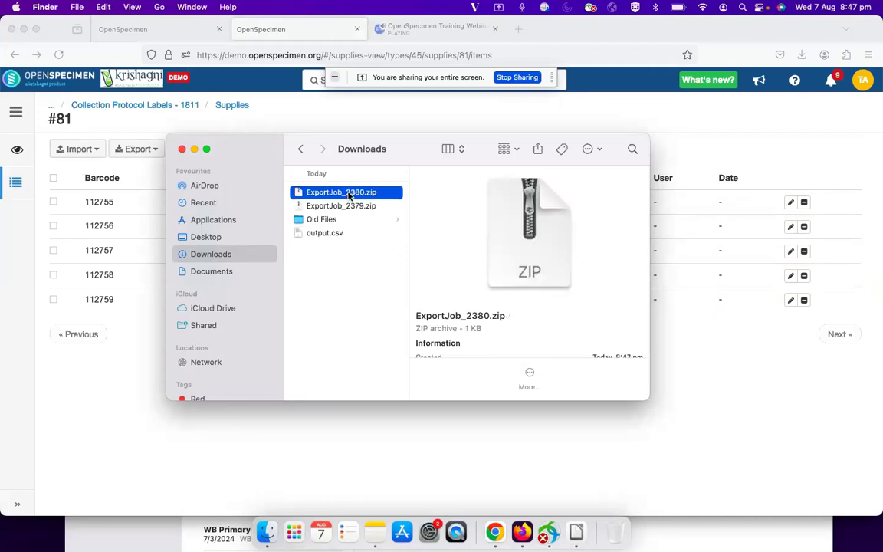
pyautogui.doubleClick(348, 195)
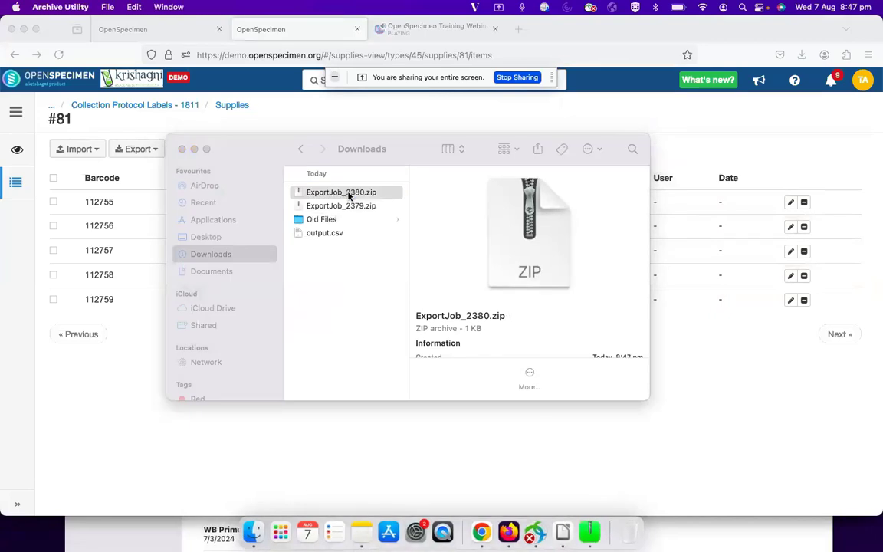
pyautogui.press('space')
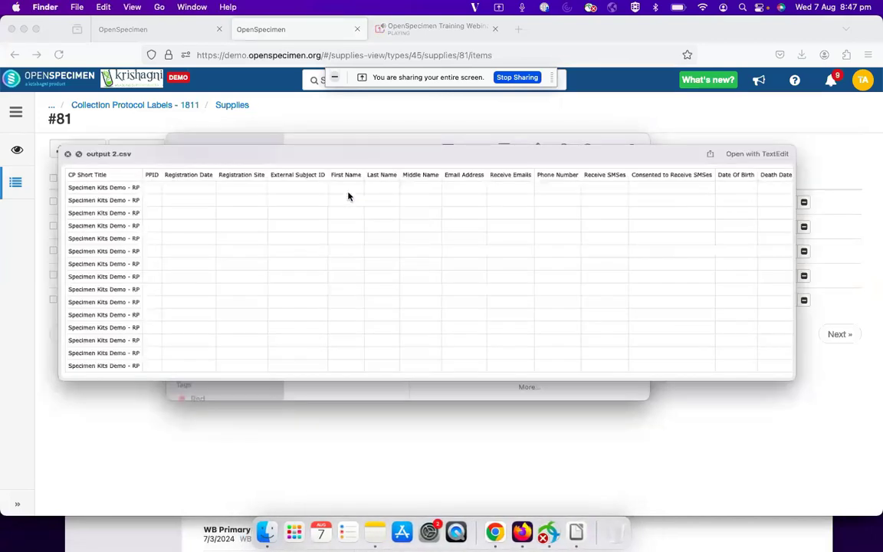
pyautogui.hscroll(15, 375, 301)
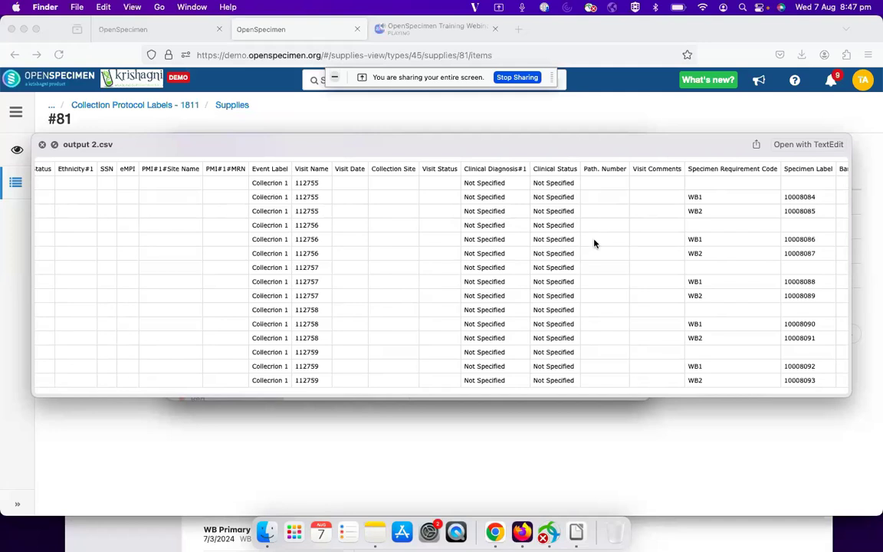
pyautogui.press('space')
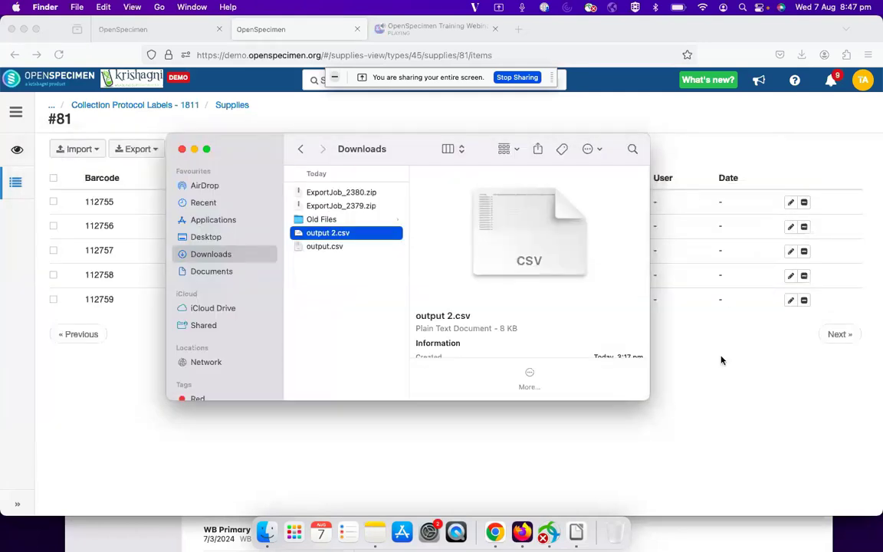
# Back in the browser, open supply #79's items from the Supplies list and show its export options.
pyautogui.click(720, 365)
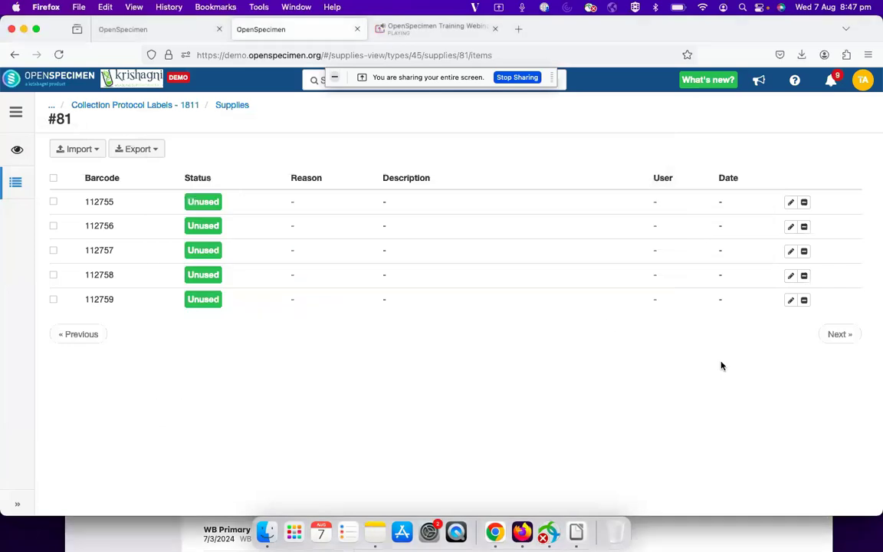
pyautogui.click(242, 106)
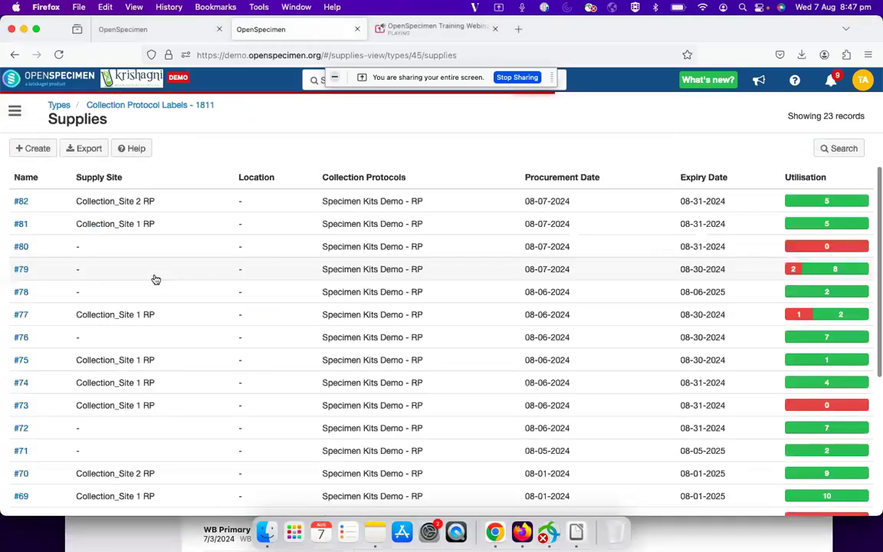
pyautogui.click(22, 269)
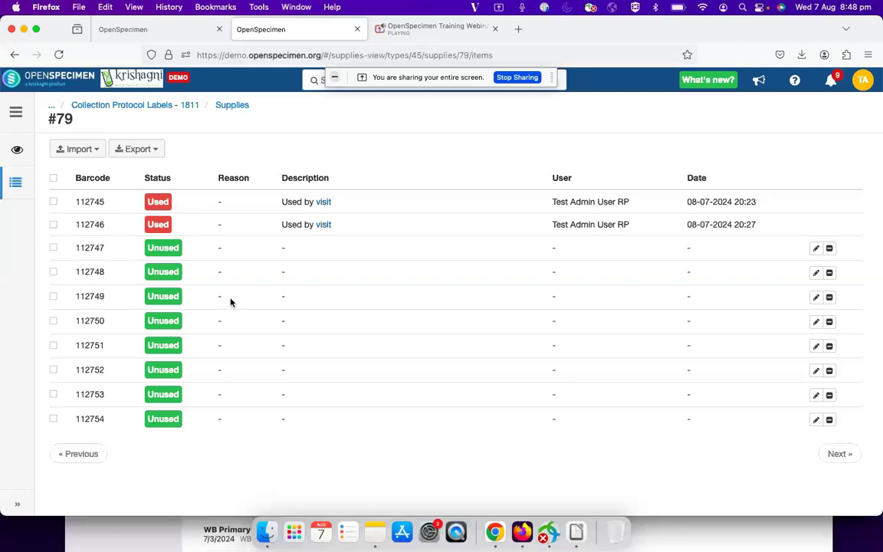
pyautogui.click(156, 150)
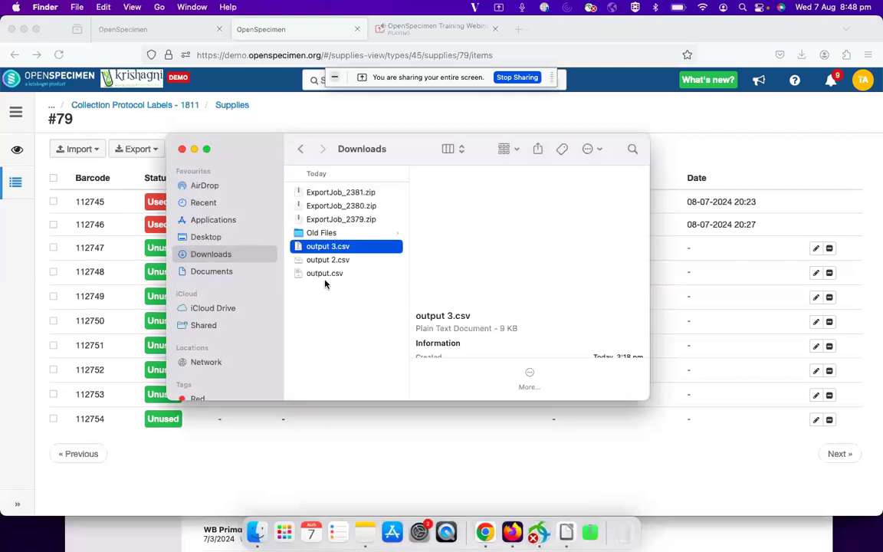
pyautogui.rightClick(326, 248)
pyautogui.moveTo(451, 272)
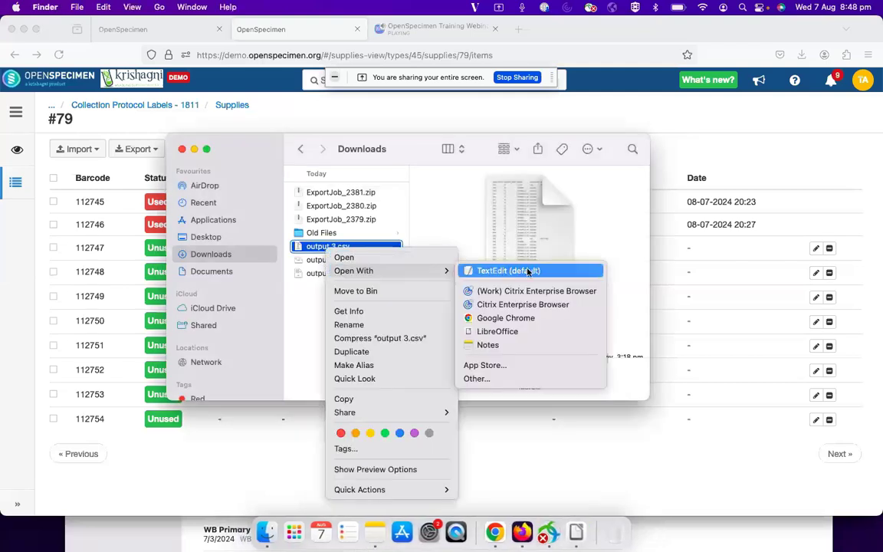
pyautogui.click(491, 330)
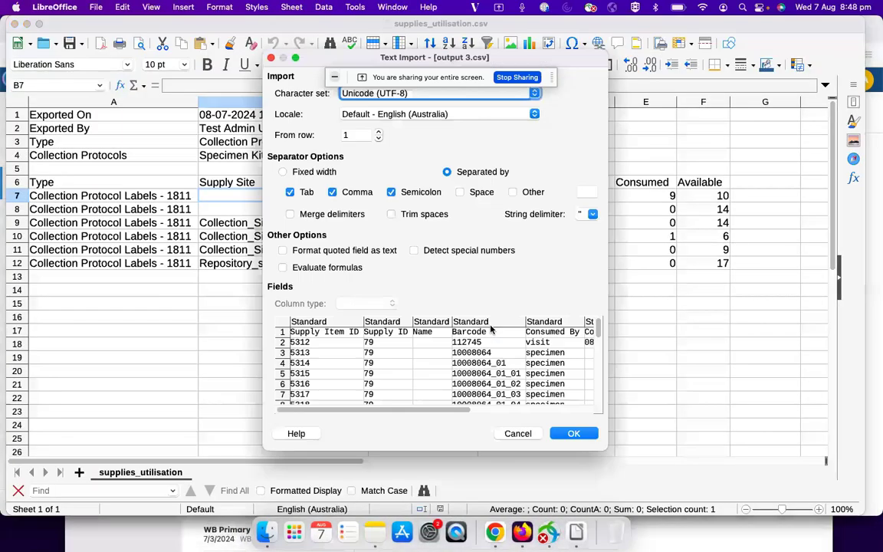
pyautogui.click(584, 437)
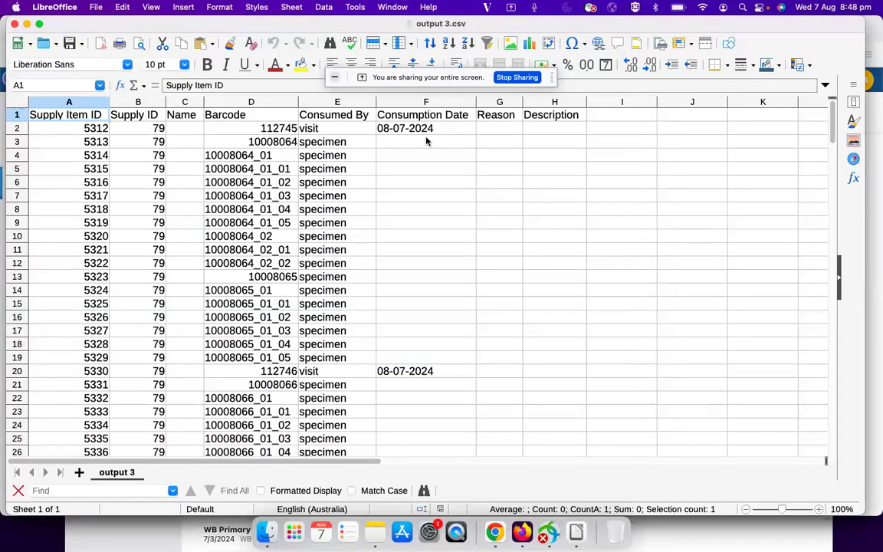
pyautogui.click(423, 131)
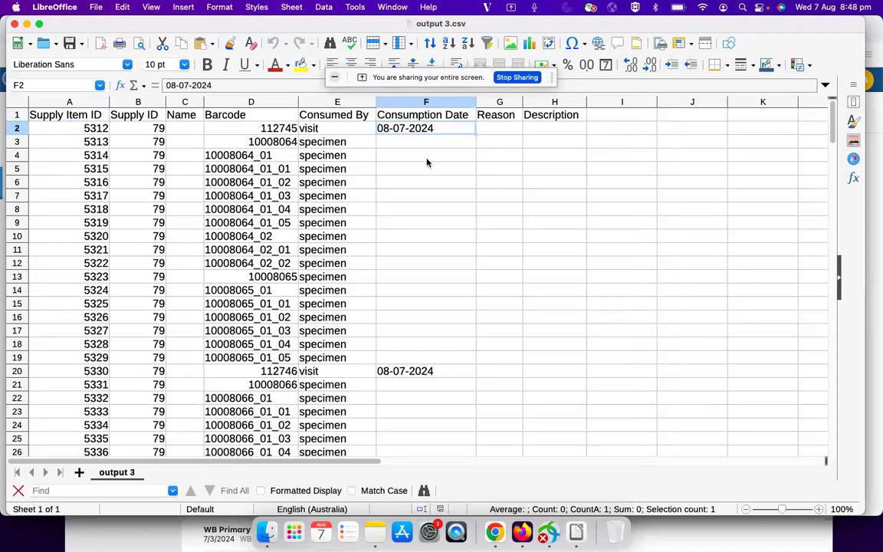
pyautogui.click(268, 132)
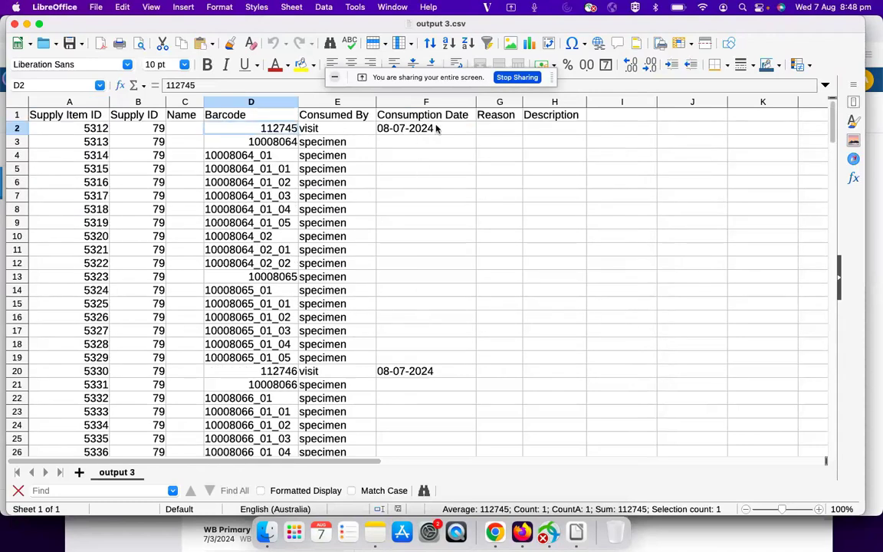
pyautogui.scroll(-1, 433, 376)
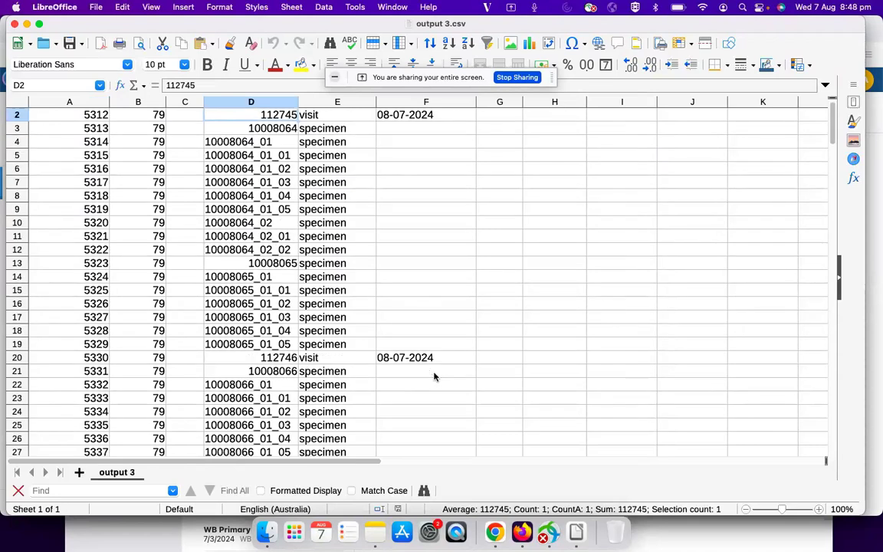
pyautogui.scroll(-20, 433, 376)
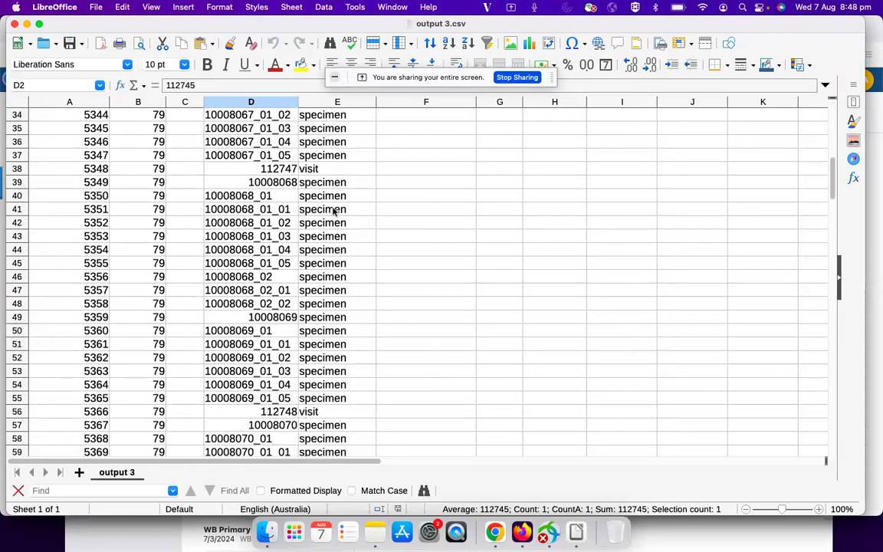
pyautogui.click(413, 170)
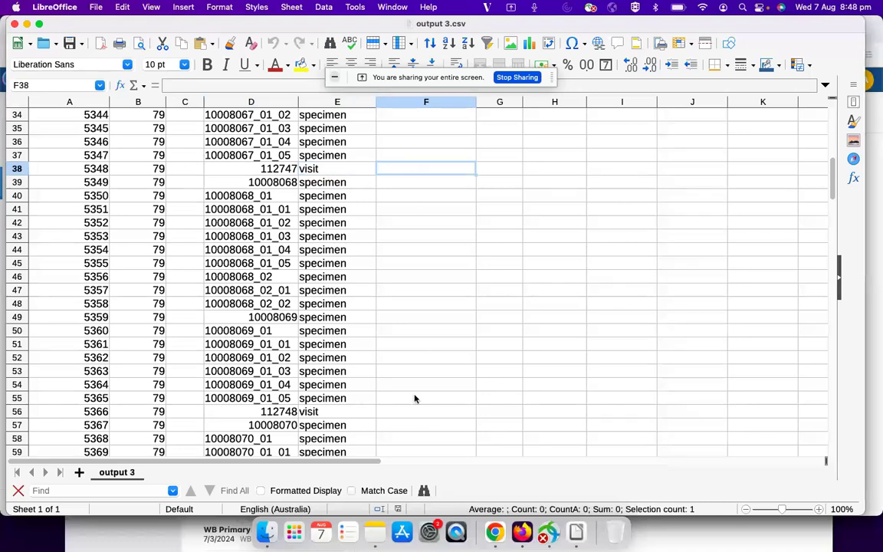
# Return to Firefox, dismiss kit #79's export options, and go back to the 23-record Supplies list.
pyautogui.press('super+Tab')
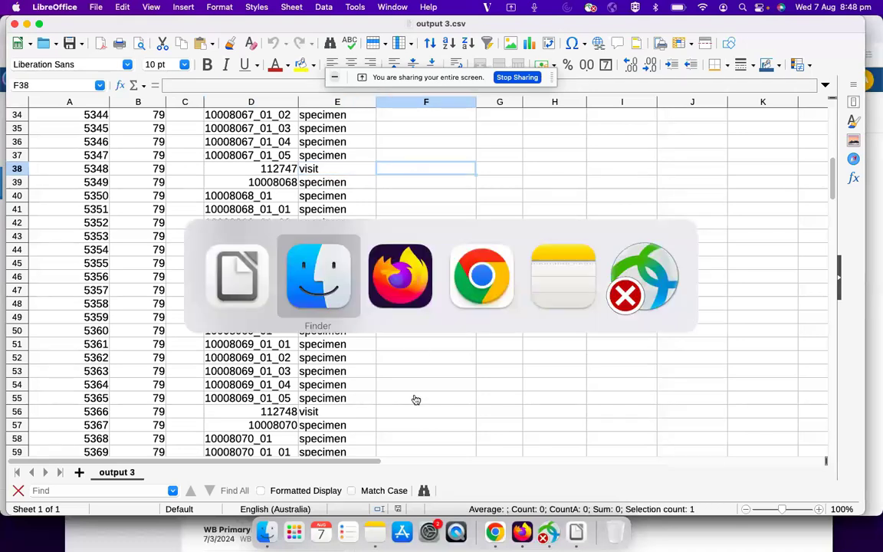
pyautogui.press('super+Tab')
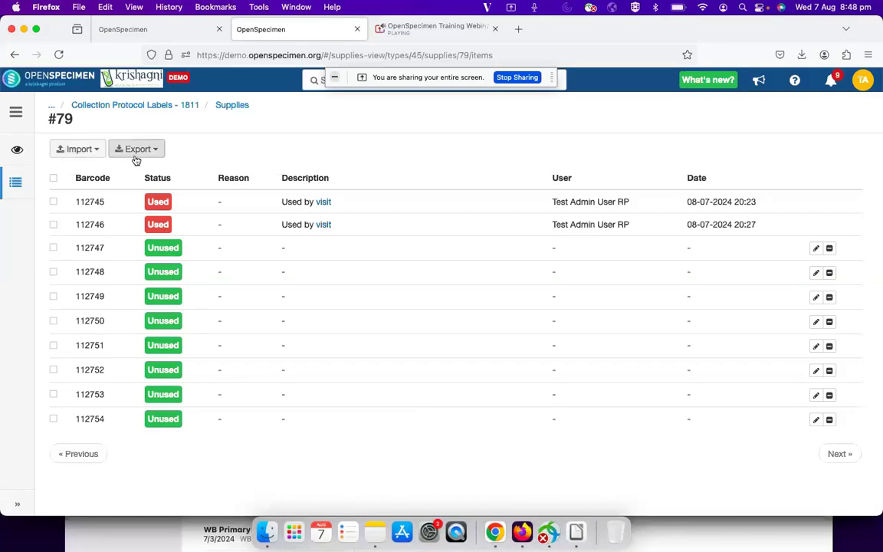
pyautogui.click(136, 152)
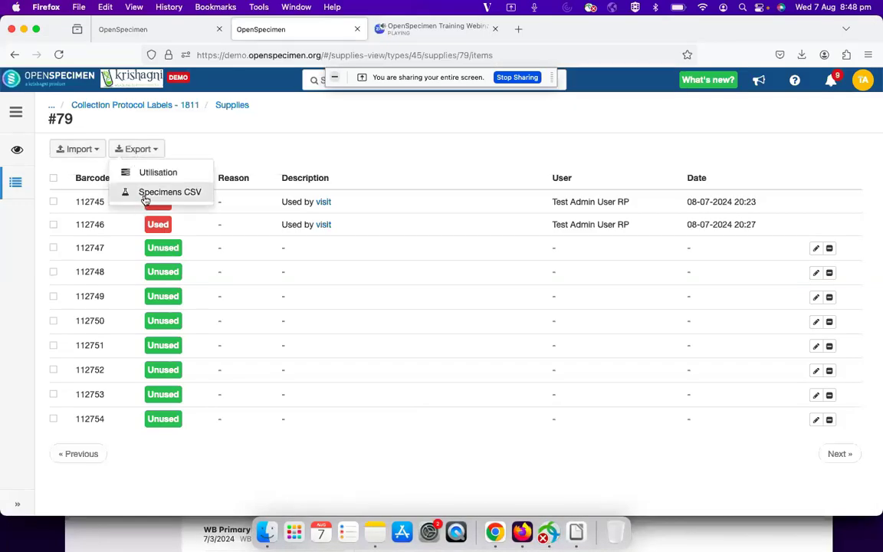
pyautogui.click(309, 145)
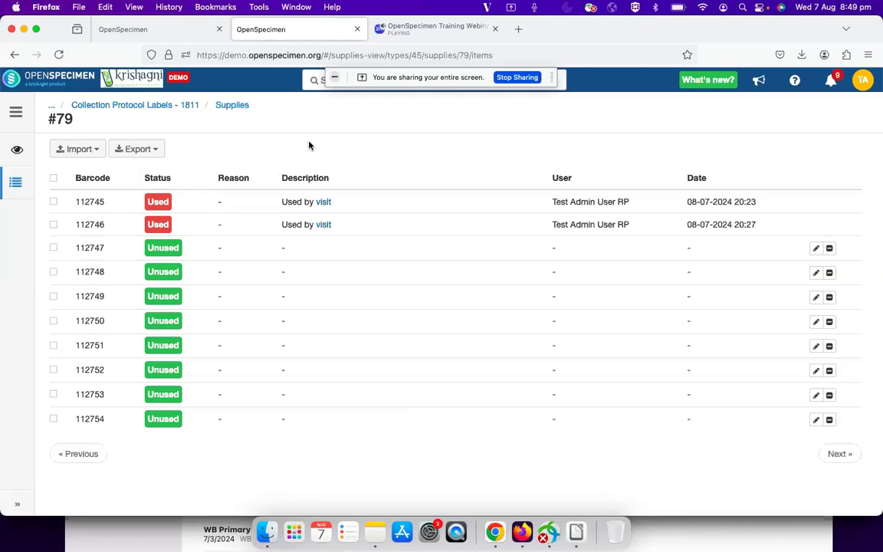
pyautogui.click(227, 110)
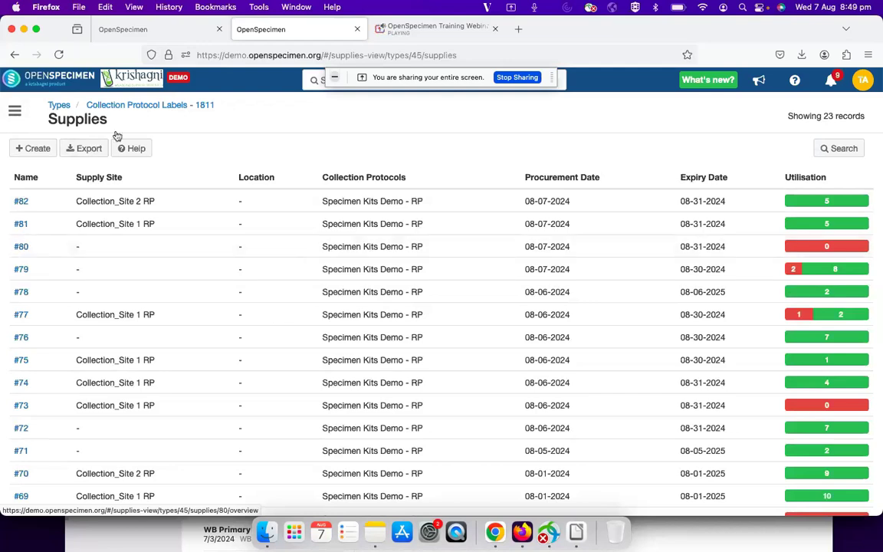
# Export the Supplies list and extract ExportJob_2382.zip into output 4.csv in Downloads.
pyautogui.click(89, 149)
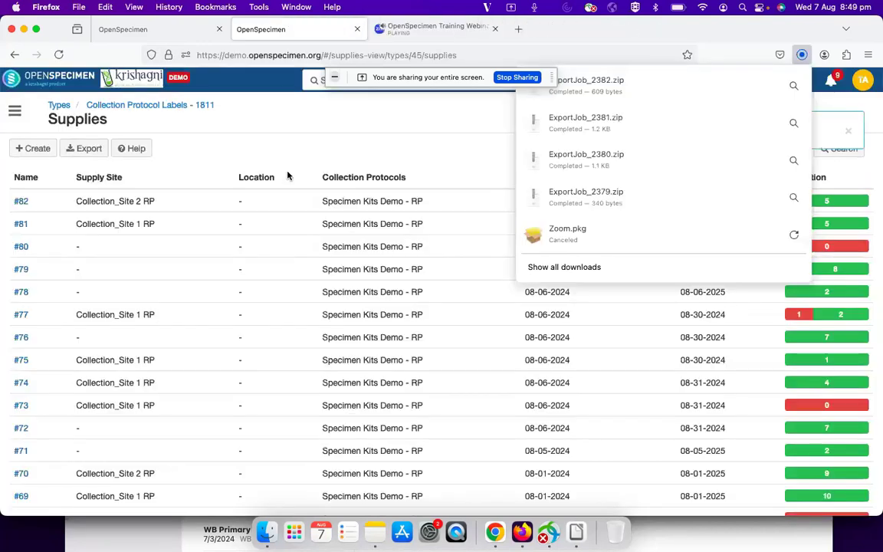
pyautogui.press('super+Tab')
pyautogui.press('super+Tab')
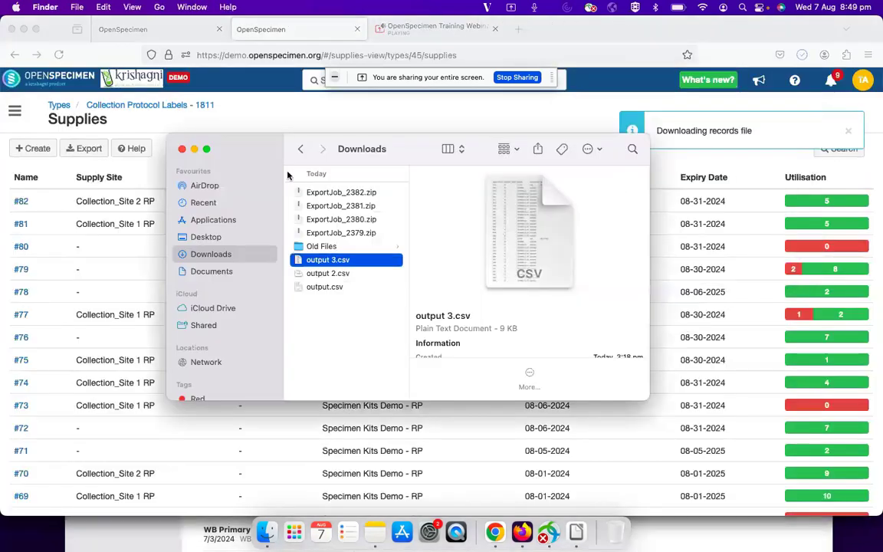
pyautogui.click(337, 192)
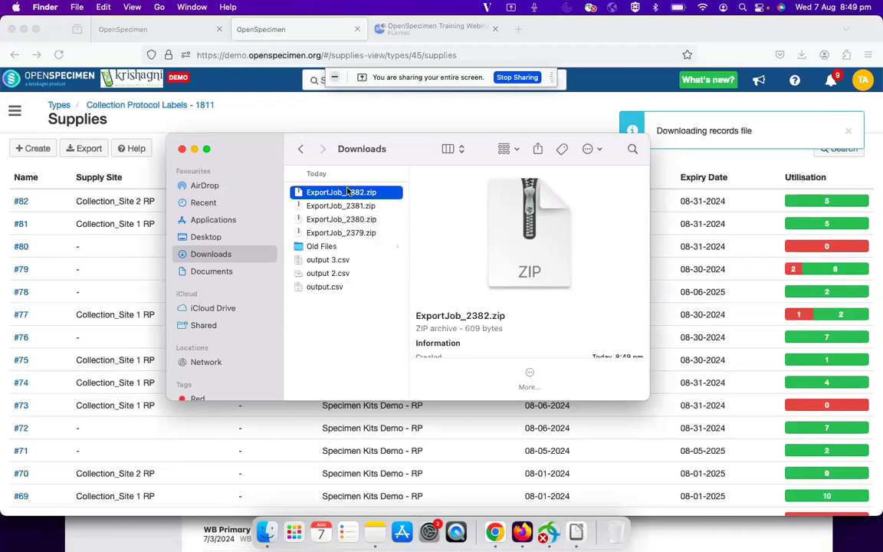
pyautogui.doubleClick(346, 191)
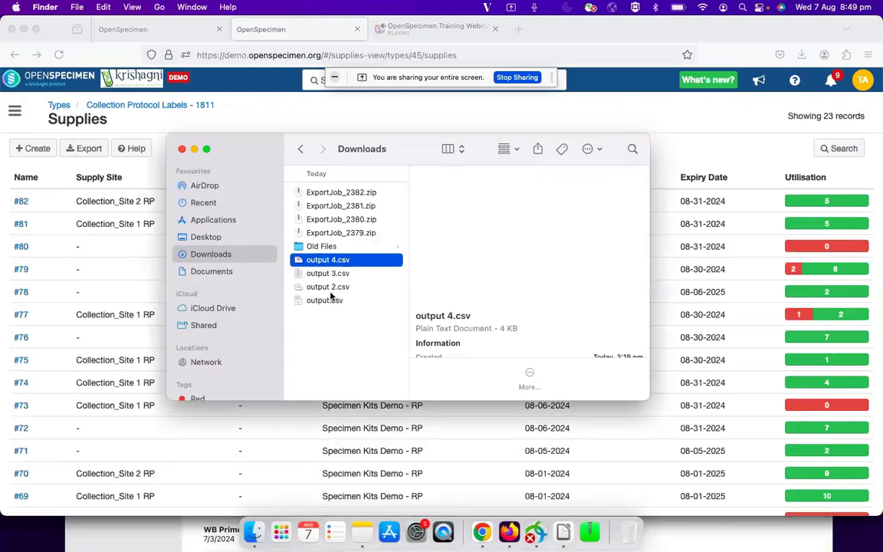
# Open output 4.csv with LibreOffice.
pyautogui.rightClick(323, 260)
pyautogui.moveTo(428, 282)
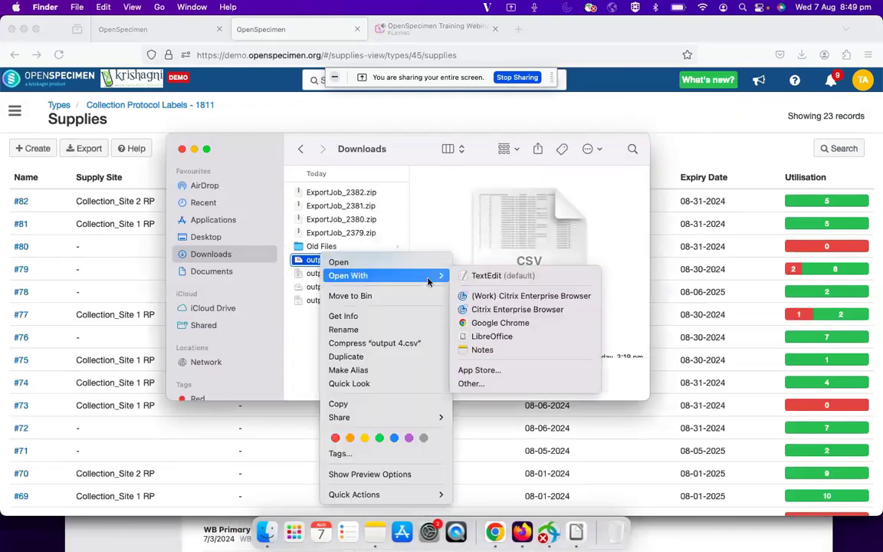
pyautogui.click(483, 337)
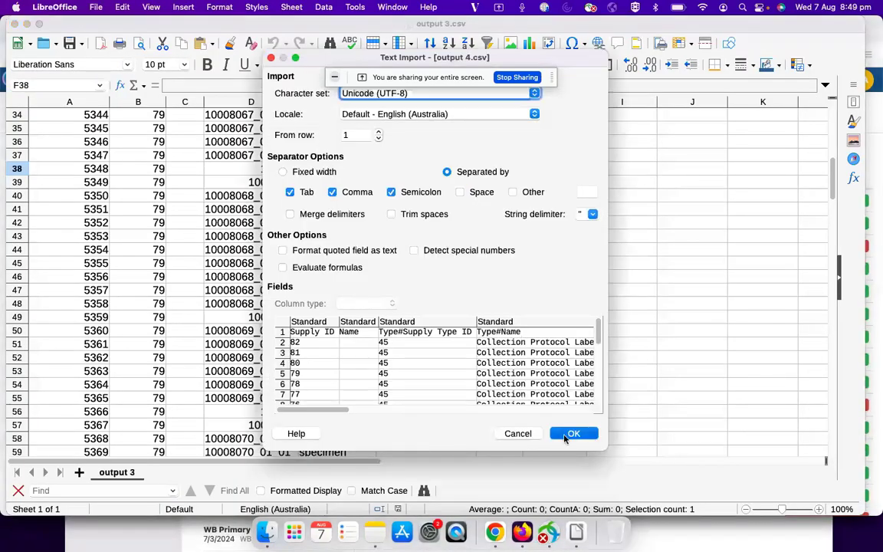
# Accept the Text Import settings to load output 4.csv's 23 supply rows into Calc.
pyautogui.click(568, 433)
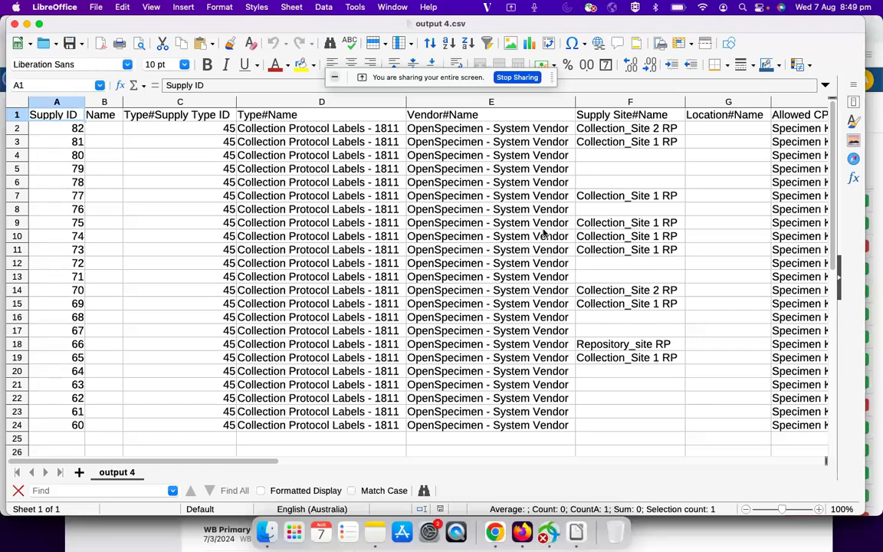
pyautogui.hscroll(5, 543, 234)
pyautogui.hscroll(-1, 544, 234)
# Compare the supply site and collection site of the first two supplies.
pyautogui.click(423, 128)
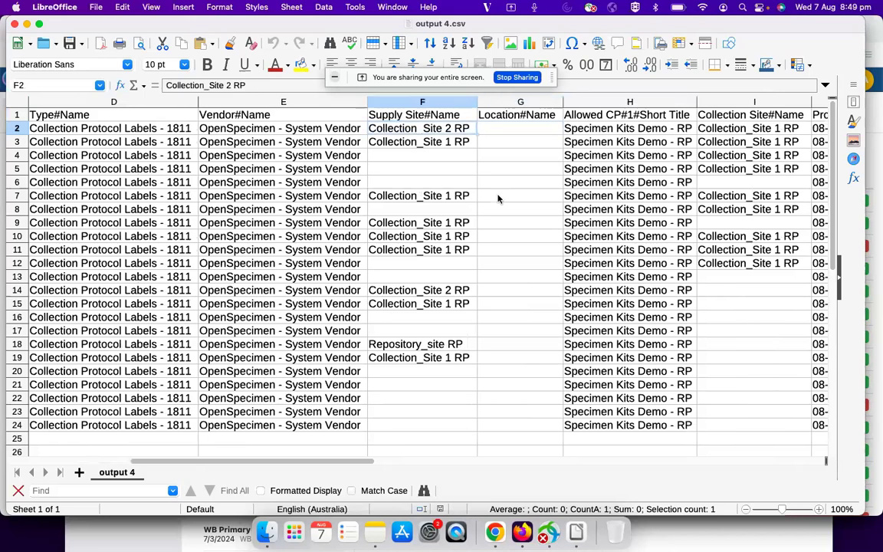
pyautogui.press('Right')
pyautogui.press('Right')
pyautogui.press('Right')
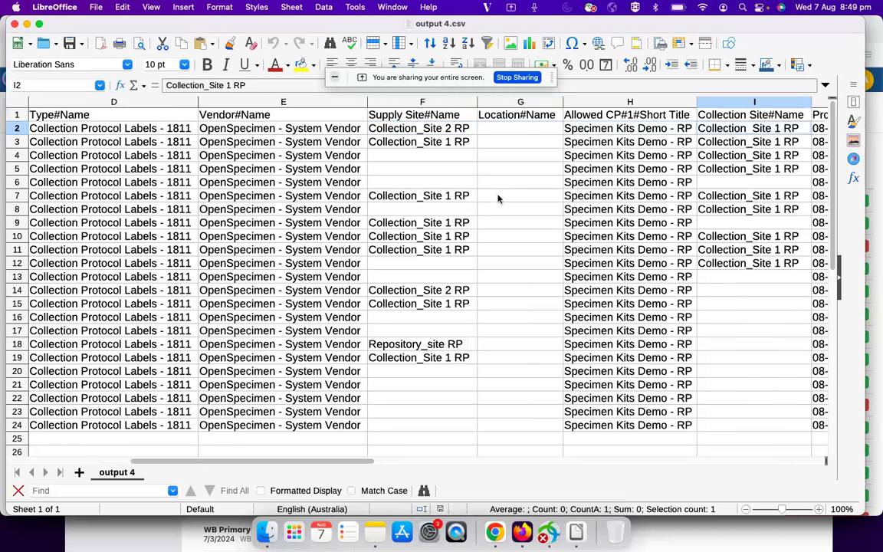
pyautogui.press('Down')
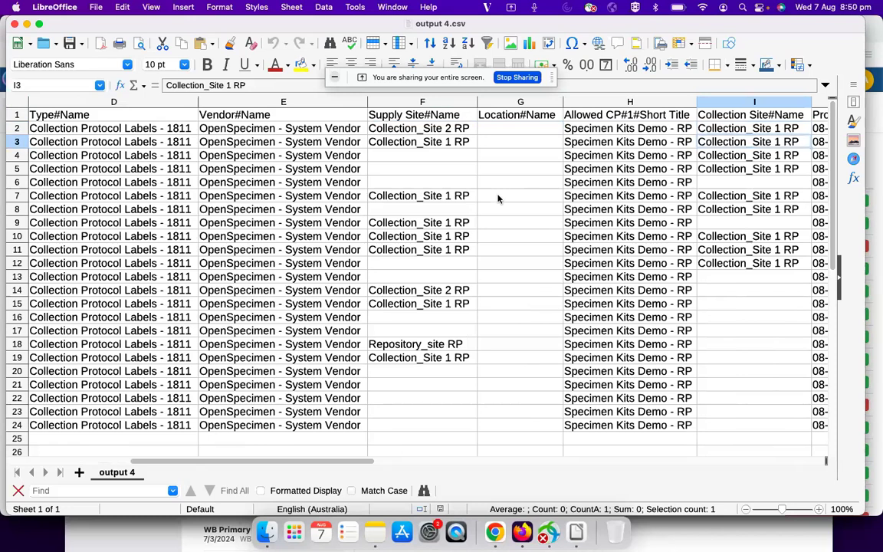
pyautogui.press('Up')
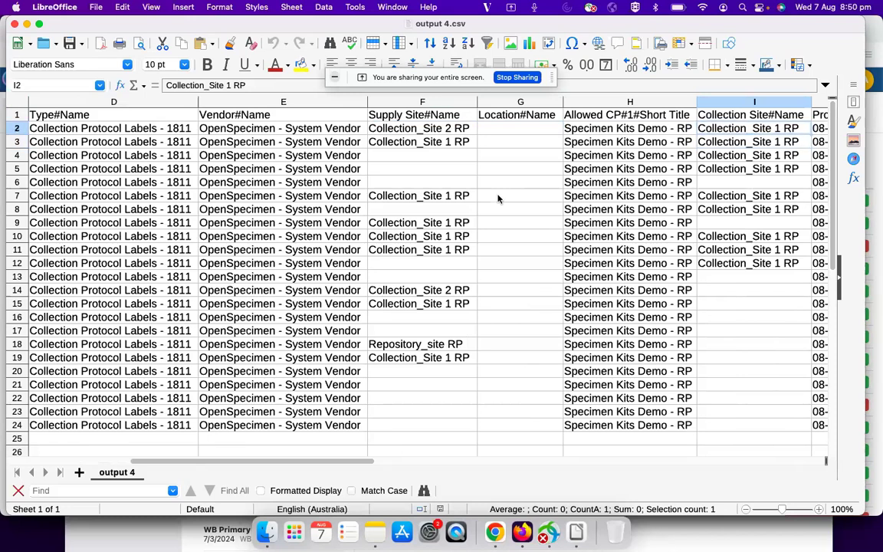
pyautogui.press('Left')
pyautogui.press('Left')
pyautogui.press('Left')
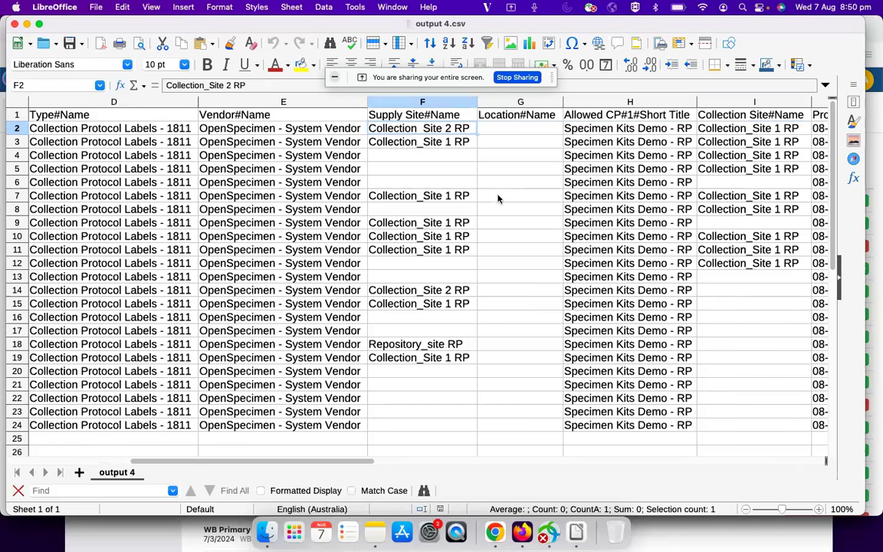
pyautogui.press('Down')
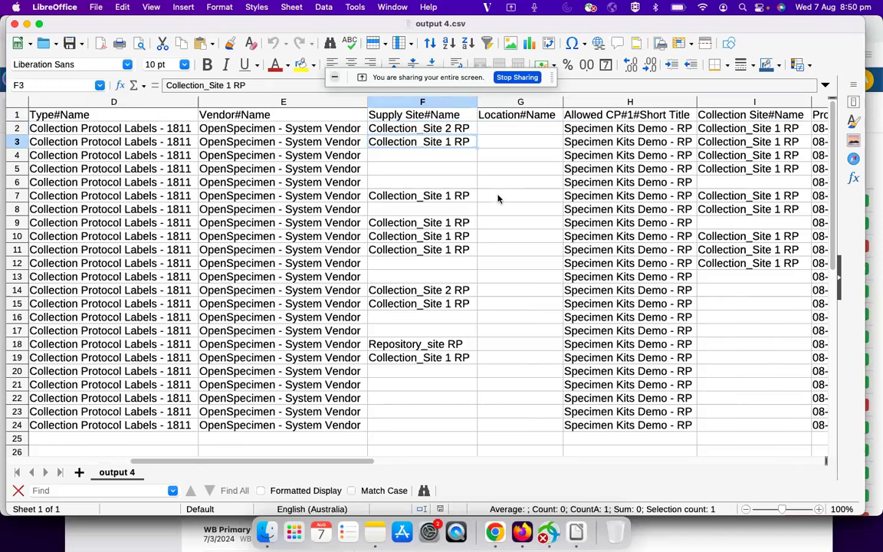
# Check the second supply's expiry date and procured and available quantities, then return to the browser.
pyautogui.press('Right')
pyautogui.press('Right')
pyautogui.press('Right')
pyautogui.press('Right')
pyautogui.press('Right')
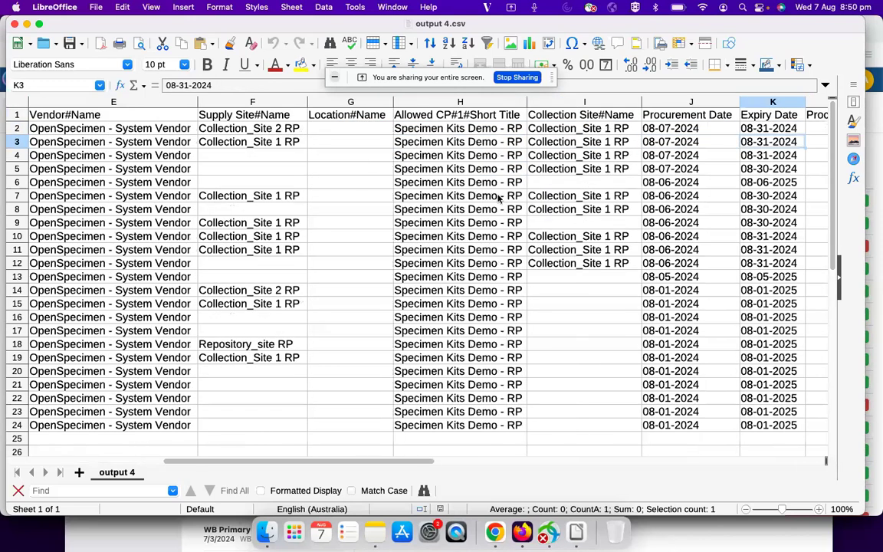
pyautogui.press('Right')
pyautogui.press('Right')
pyautogui.press('Left')
pyautogui.press('Up')
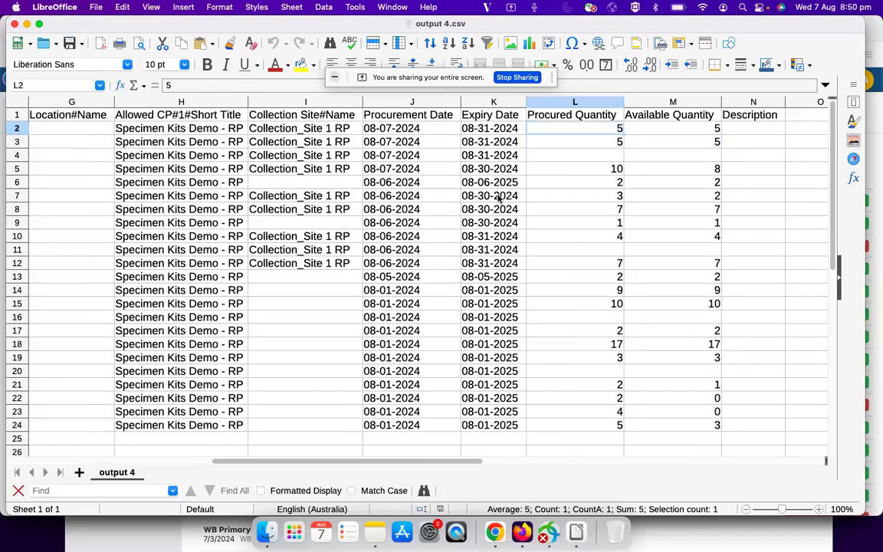
pyautogui.press('Right')
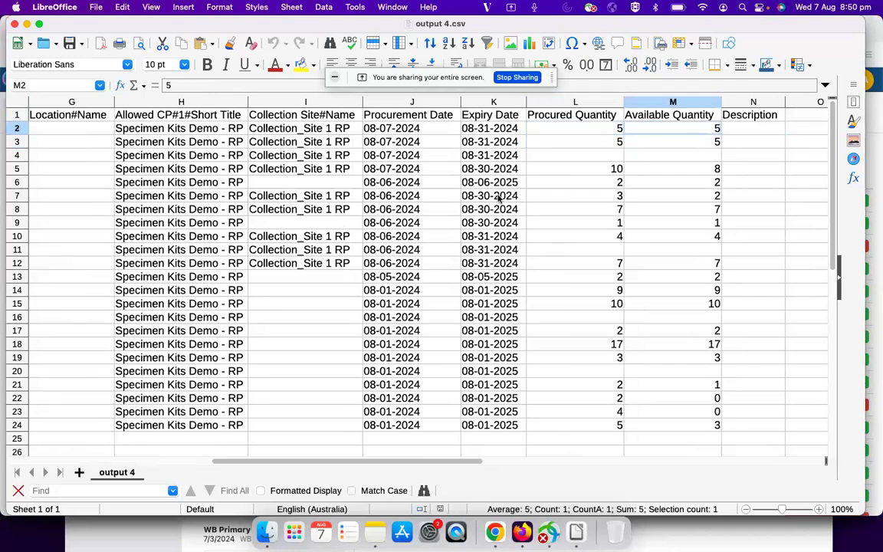
pyautogui.press('Down')
pyautogui.press('Left')
pyautogui.press('Left')
pyautogui.press('Left')
pyautogui.press('Left')
pyautogui.press('Left')
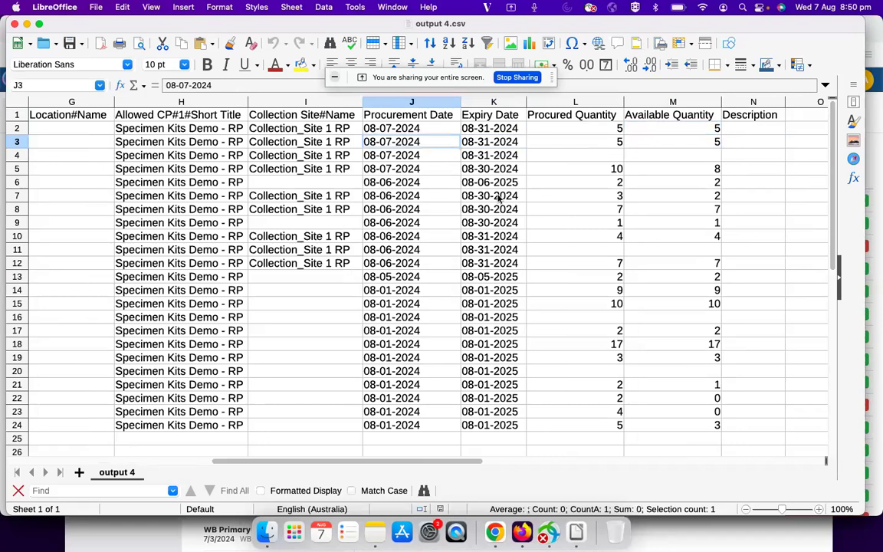
pyautogui.press('Left')
pyautogui.press('Left')
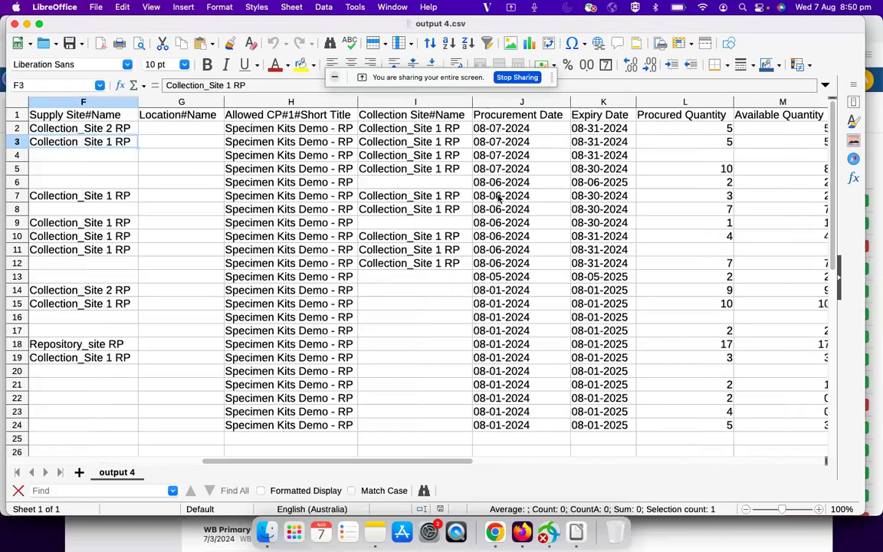
pyautogui.press('Left')
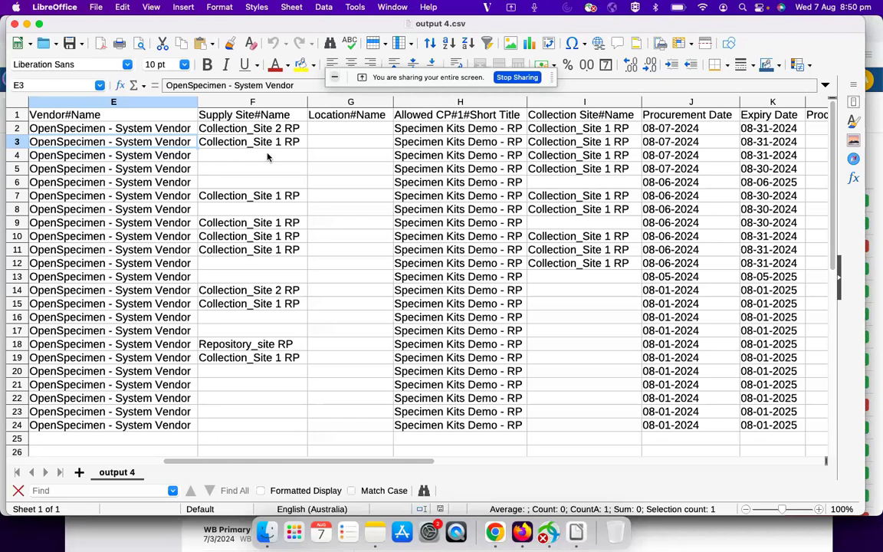
pyautogui.press('super+Tab')
pyautogui.press('super+Tab')
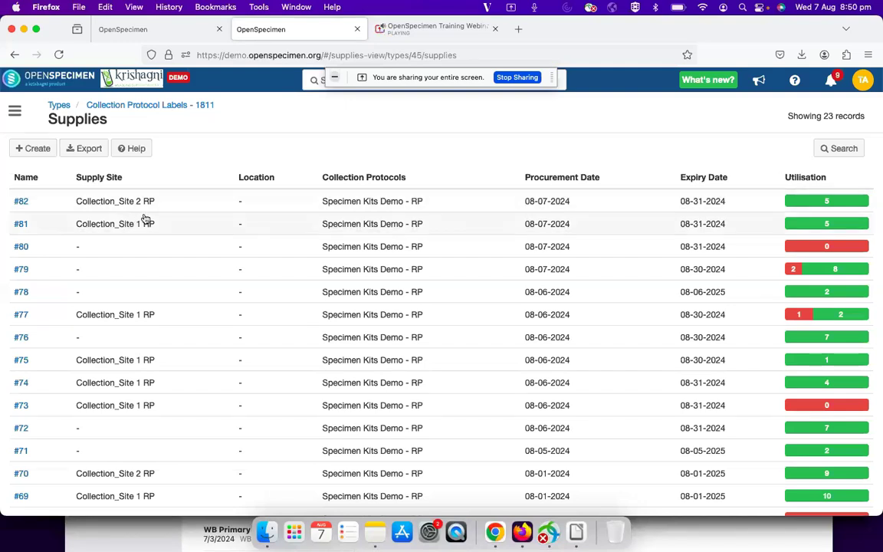
# On the OpenSpecimen sign-in page, enter the account e-mail address in the Email Address field.
pyautogui.press('super+Tab')
pyautogui.press('super+Tab')
pyautogui.press('super+Tab')
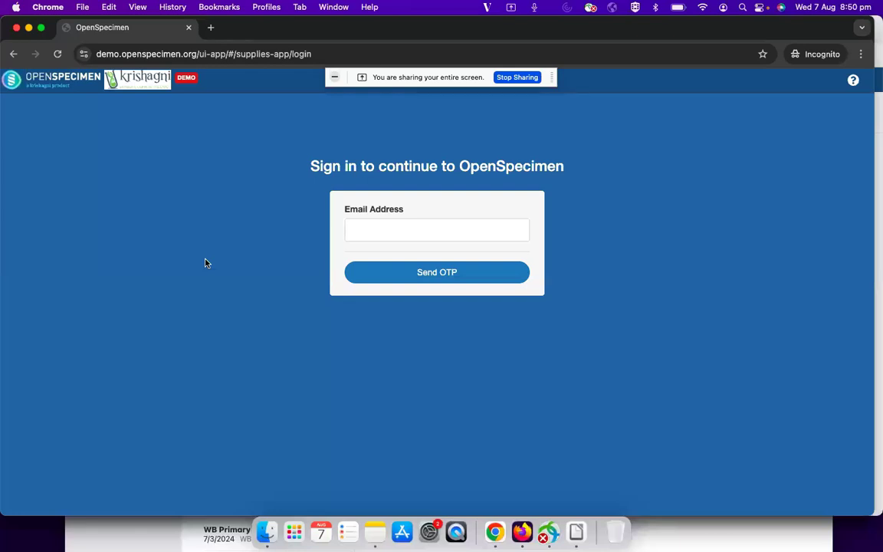
pyautogui.click(434, 222)
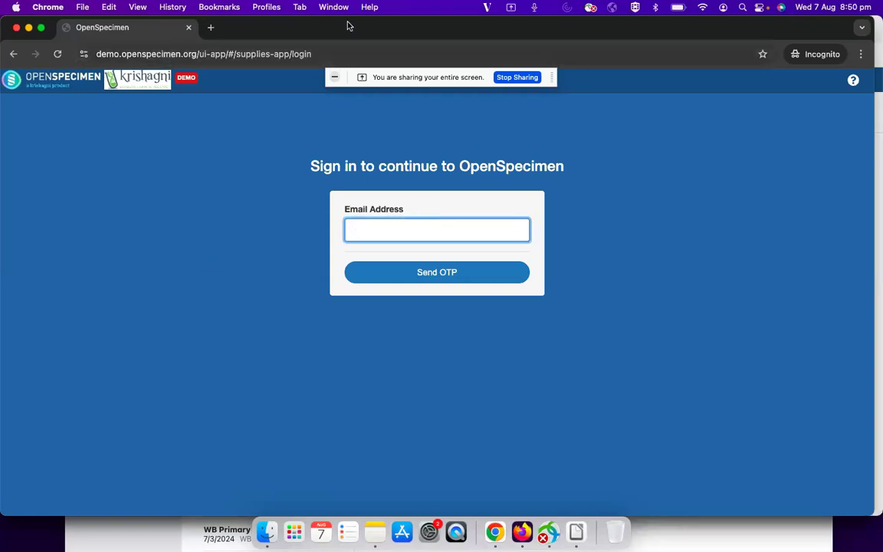
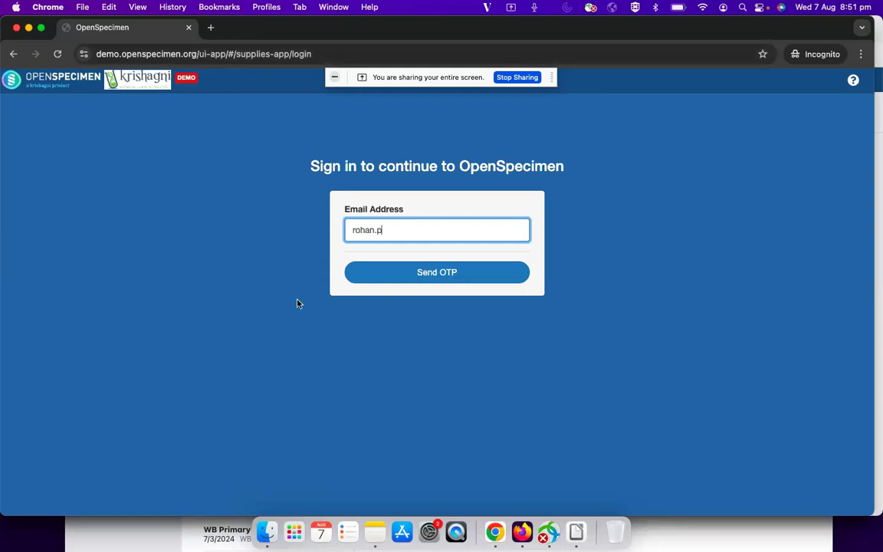
# Request an e-mail OTP, enter the received code, and verify it to log in.
pyautogui.click(444, 274)
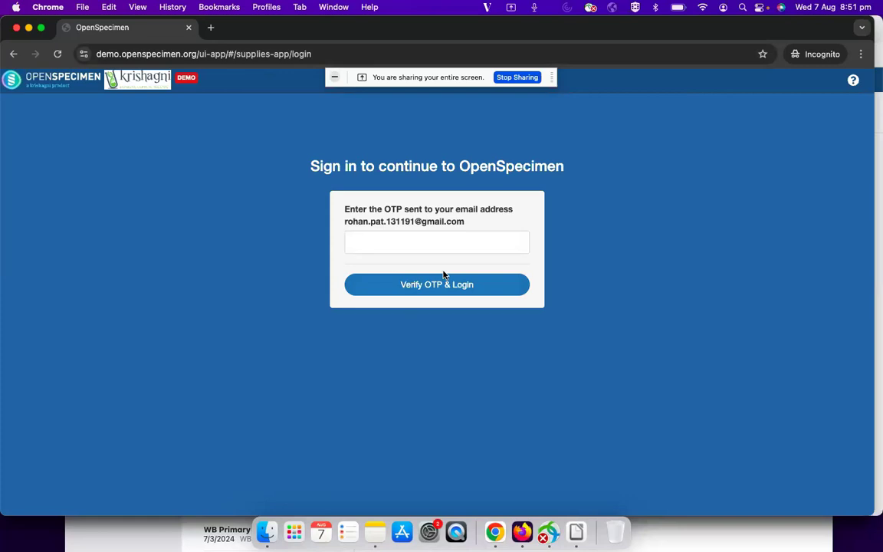
pyautogui.click(397, 246)
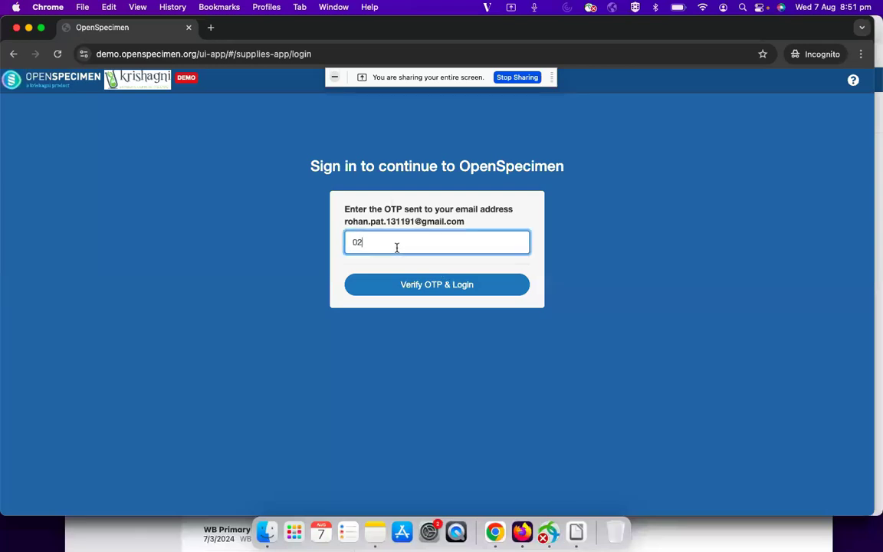
pyautogui.click(431, 289)
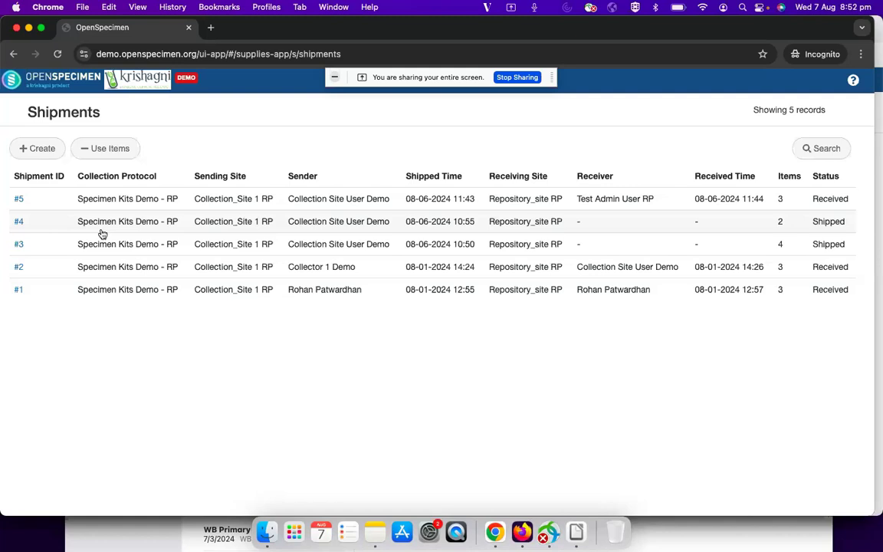
# Create a new shipment, moving through sender comments, courier and tracking number fields to Barcodes.
pyautogui.click(43, 150)
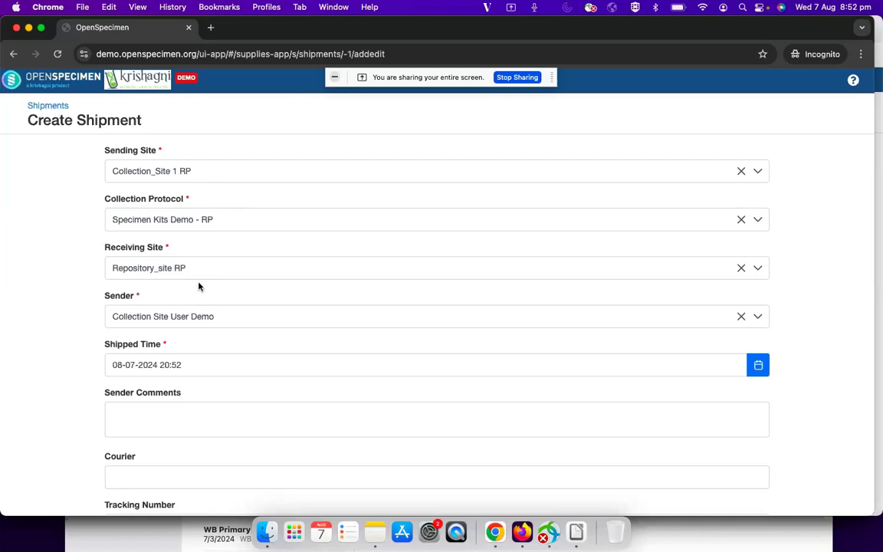
pyautogui.scroll(-3, 198, 286)
pyautogui.click(167, 310)
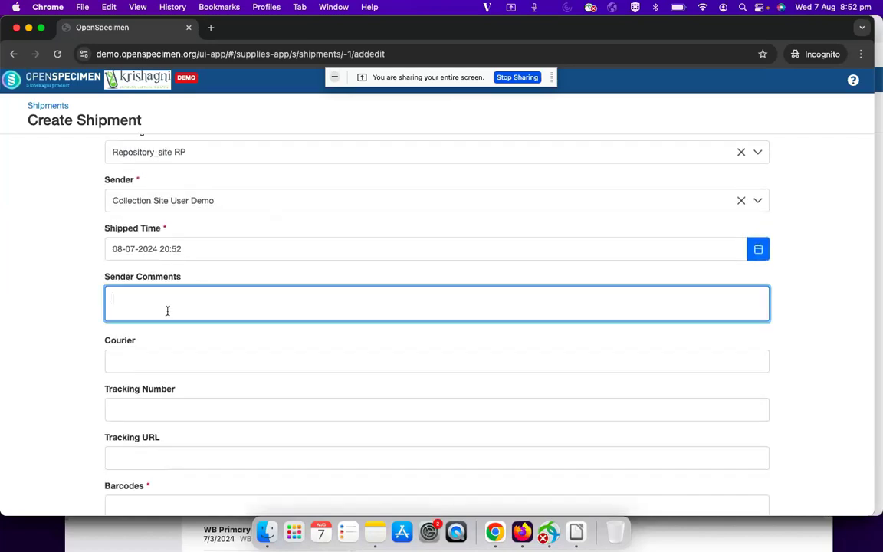
pyautogui.scroll(-1, 179, 338)
pyautogui.click(167, 321)
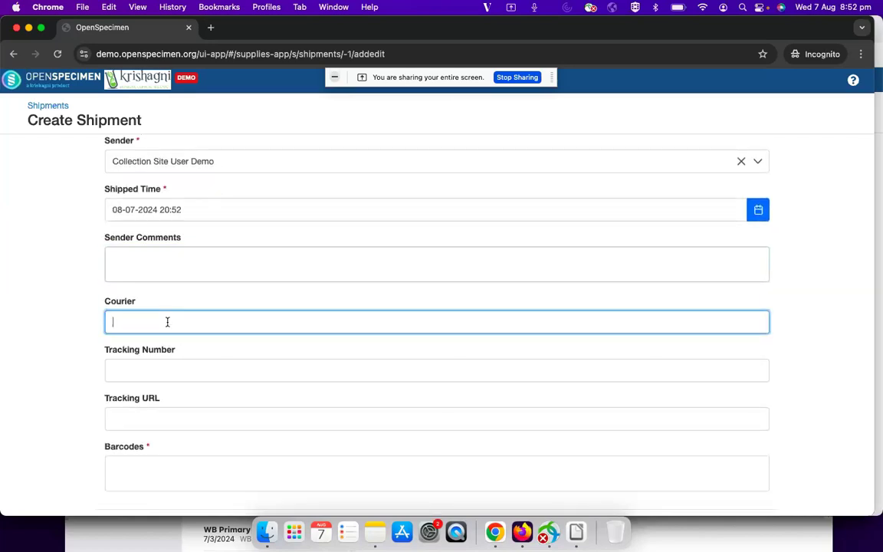
pyautogui.click(173, 372)
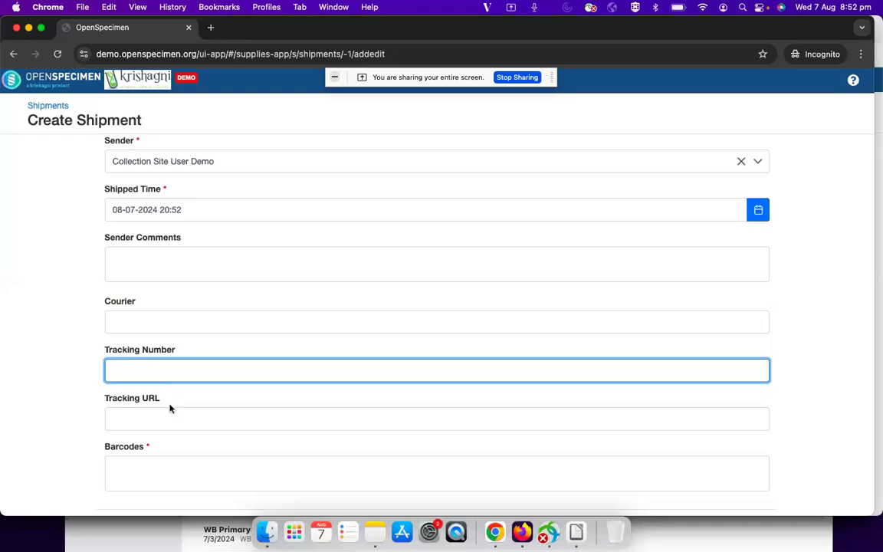
pyautogui.scroll(-1, 170, 408)
pyautogui.click(150, 444)
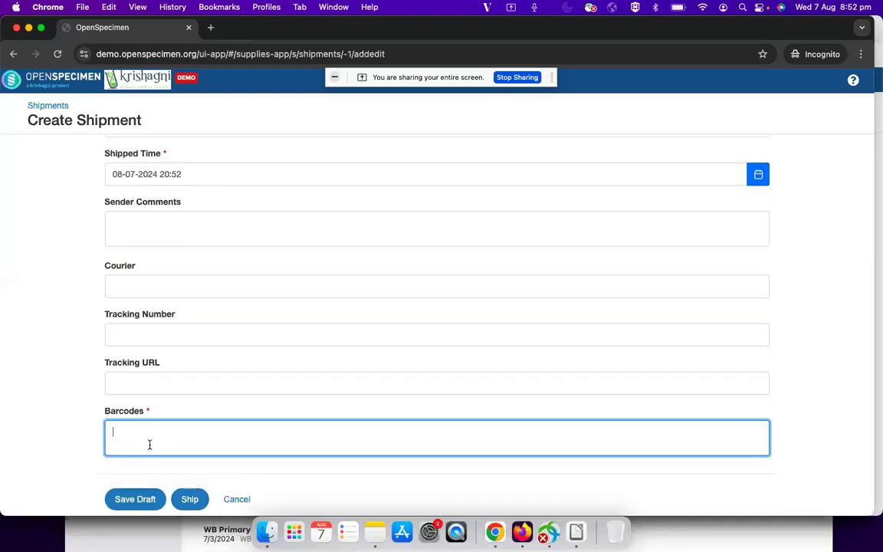
pyautogui.press('super+Tab')
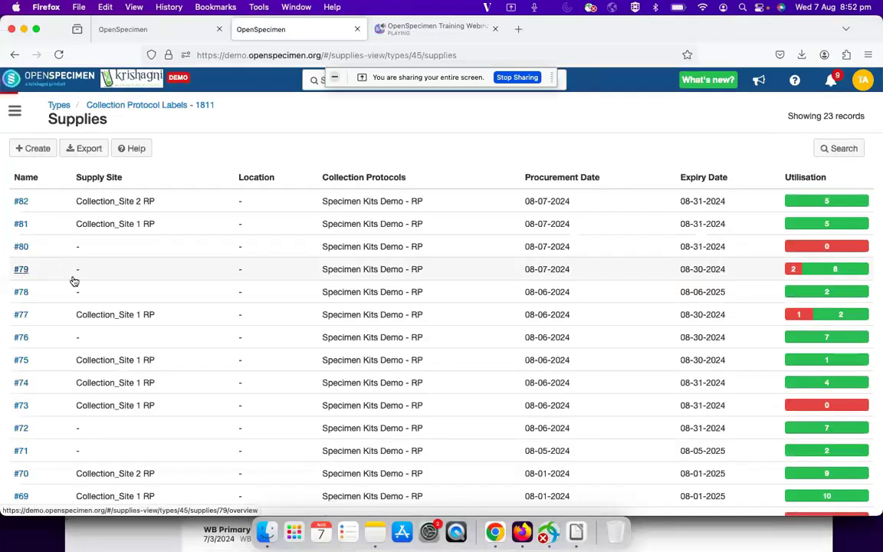
# Copy barcode 112747 from supply #79's items into the shipment's Barcodes field, followed by a comma.
pyautogui.click(73, 280)
pyautogui.click(15, 182)
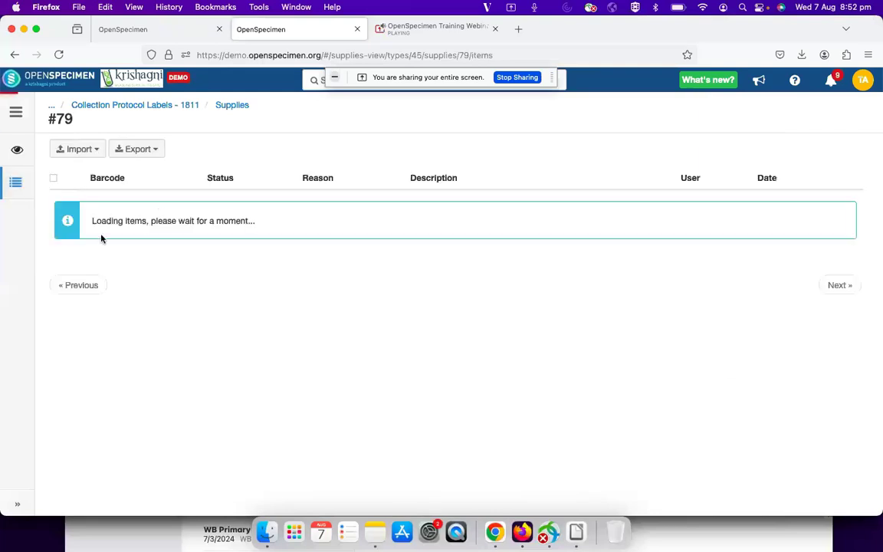
pyautogui.doubleClick(88, 248)
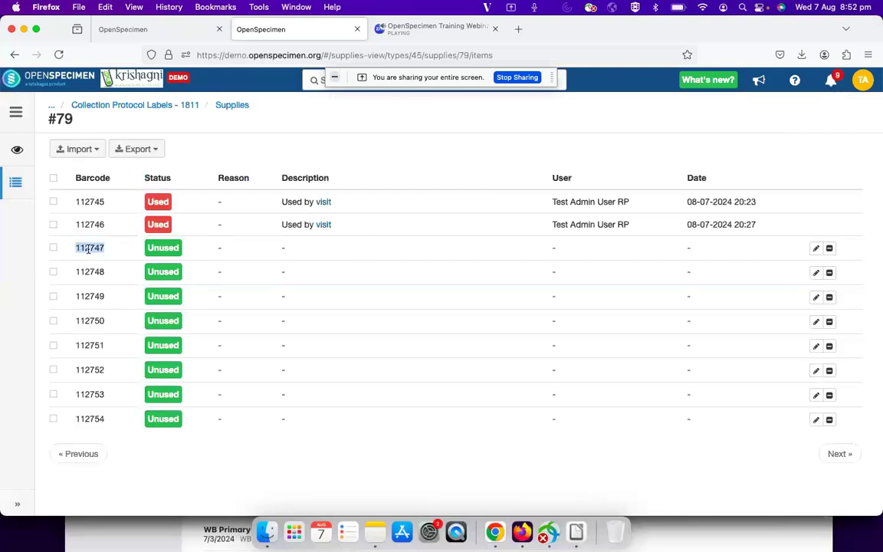
pyautogui.press('super+c')
pyautogui.press('super+Tab')
pyautogui.press('super+v')
pyautogui.write(',')
pyautogui.press('super+Tab')
# Copy barcode 112748 from supply #79's items into the Barcodes field after 112747.
pyautogui.doubleClick(86, 270)
pyautogui.press('super+c')
pyautogui.press('super+Tab')
pyautogui.press('super+v')
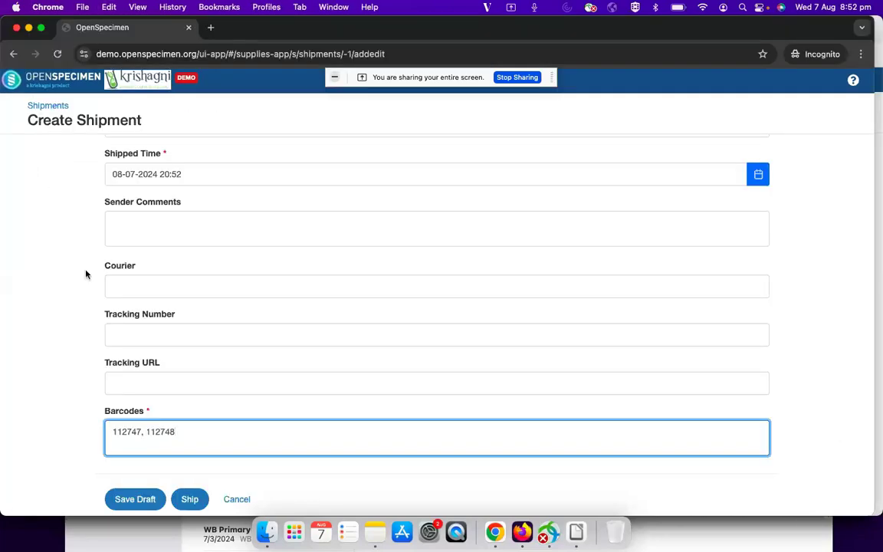
# Ship the kit as Shipment #6, saving and opening its manifest PDF.
pyautogui.click(190, 499)
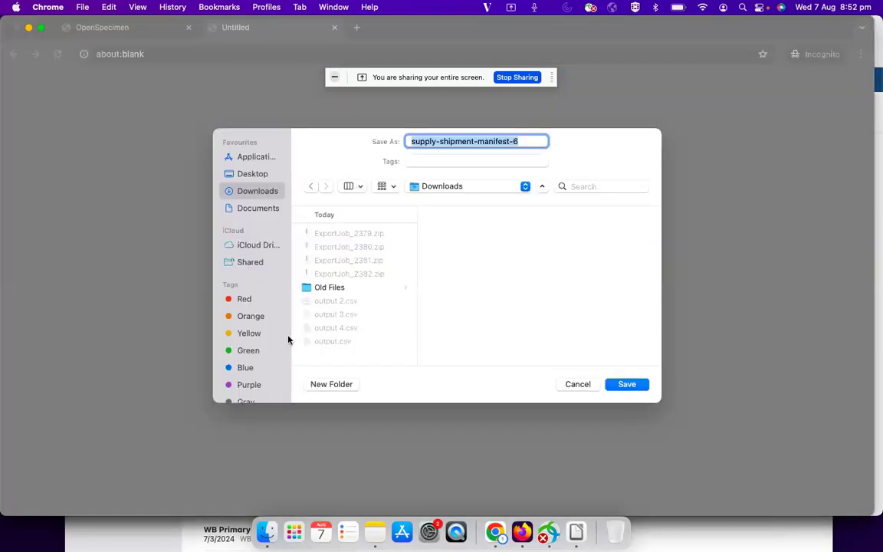
pyautogui.click(625, 386)
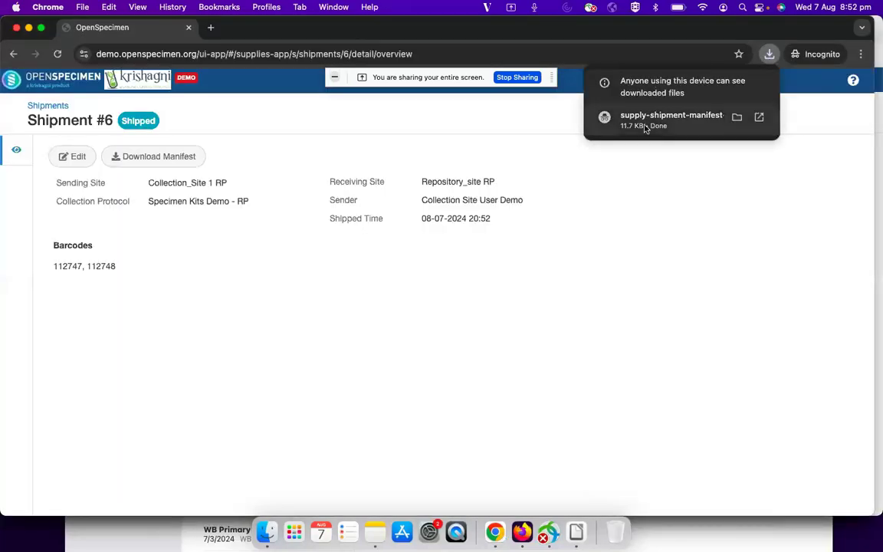
pyautogui.click(645, 128)
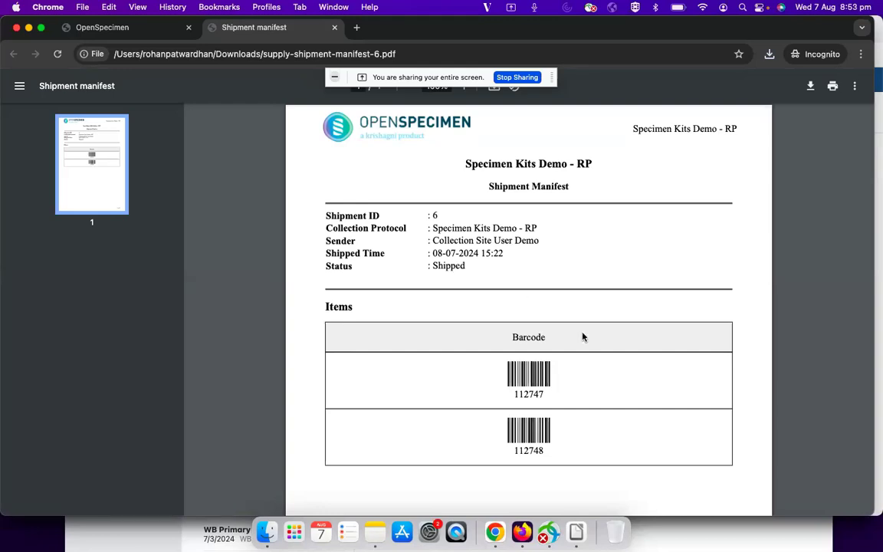
# Scroll through the Shipment #6 manifest PDF listing 112747 and 112748, then return to supply #79 in Firefox.
pyautogui.scroll(-2, 583, 337)
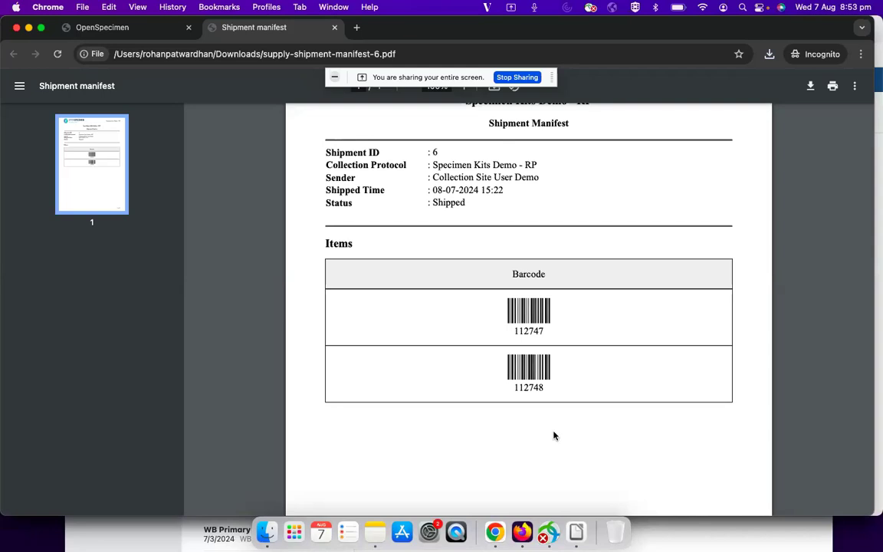
pyautogui.press('super+Tab')
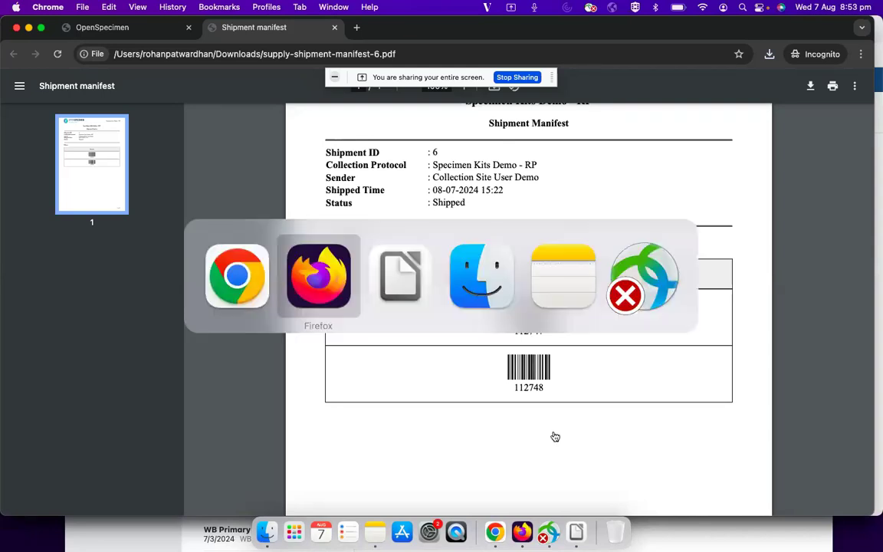
pyautogui.press('super+shift+Tab')
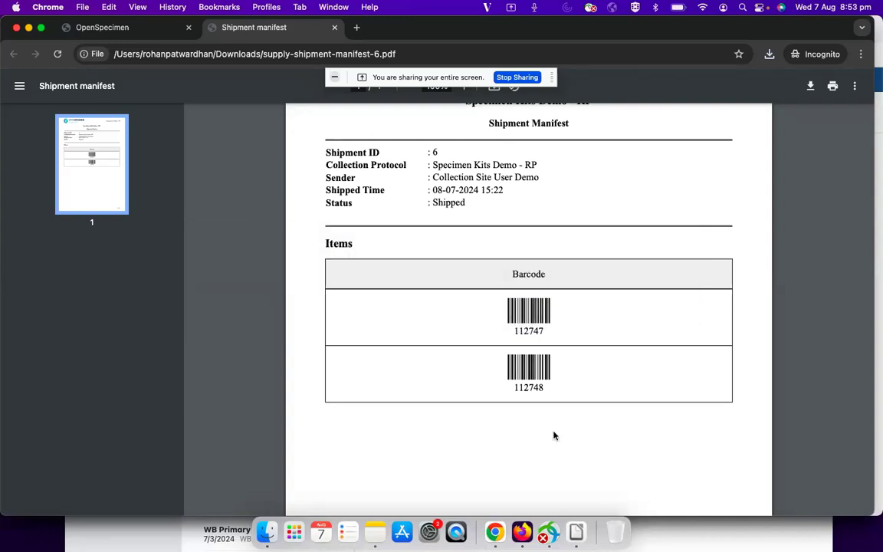
pyautogui.scroll(2, 554, 435)
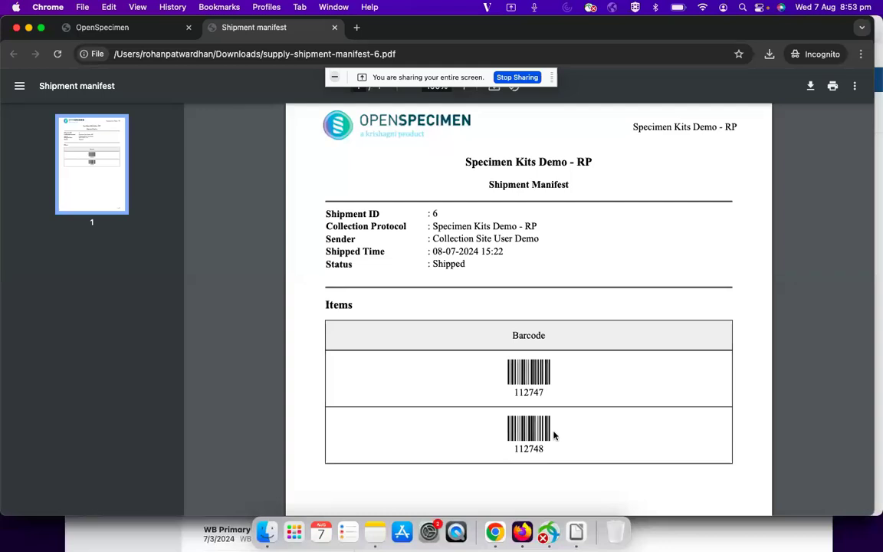
pyautogui.press('super+Tab')
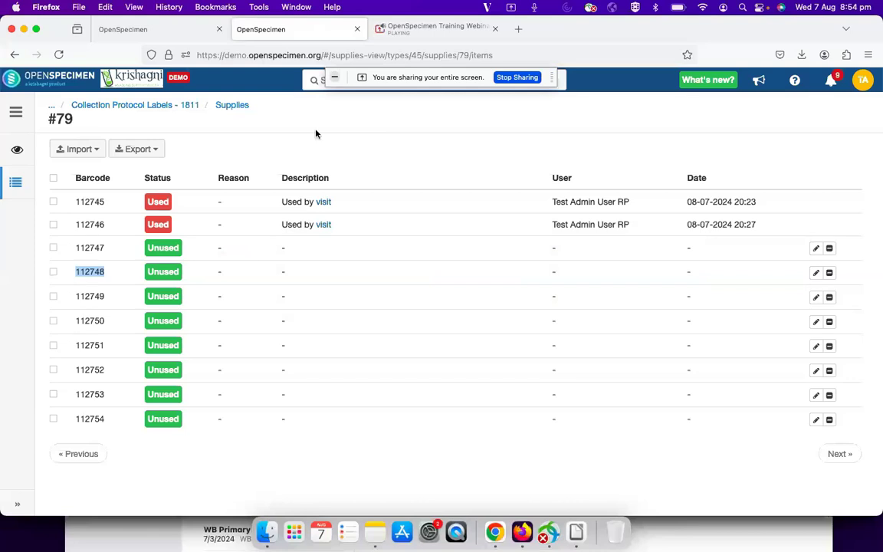
# Navigate from supply #79 through Supplies and Types to the shipments list and open Shipment #6.
pyautogui.click(233, 105)
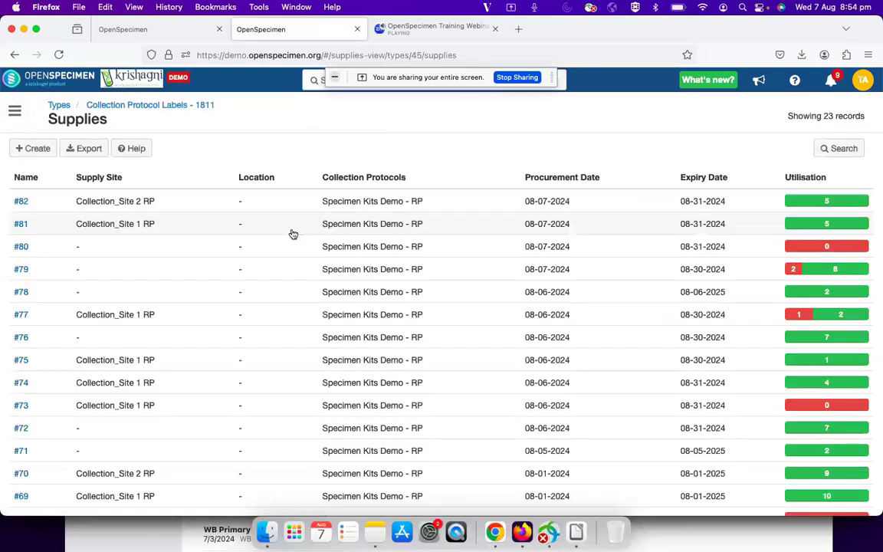
pyautogui.click(61, 108)
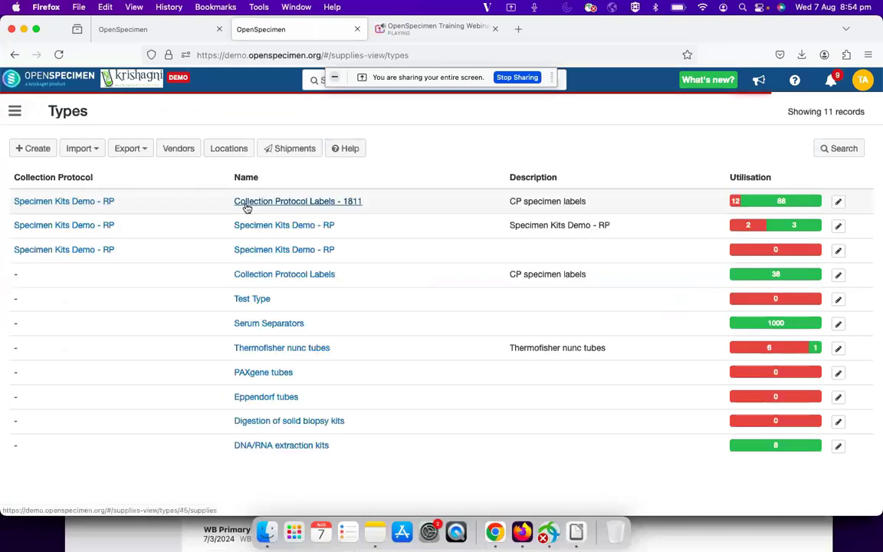
pyautogui.click(15, 112)
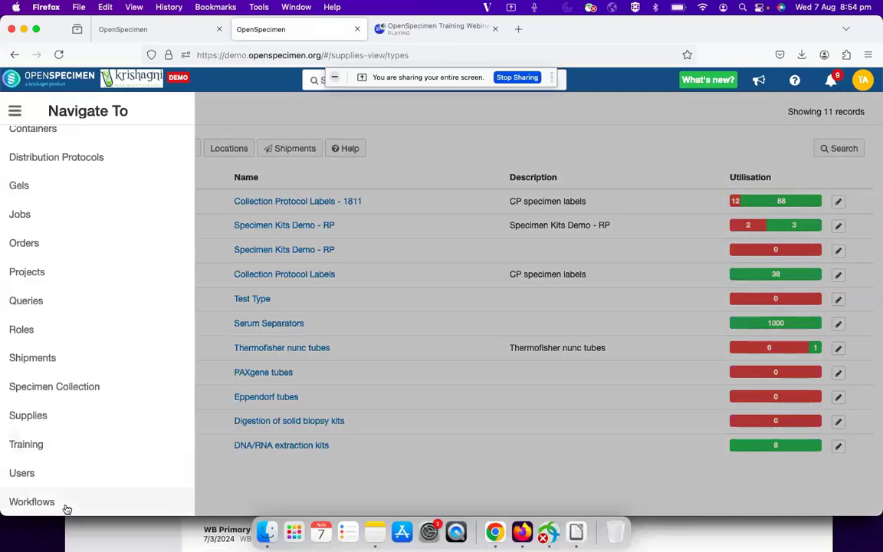
pyautogui.click(266, 117)
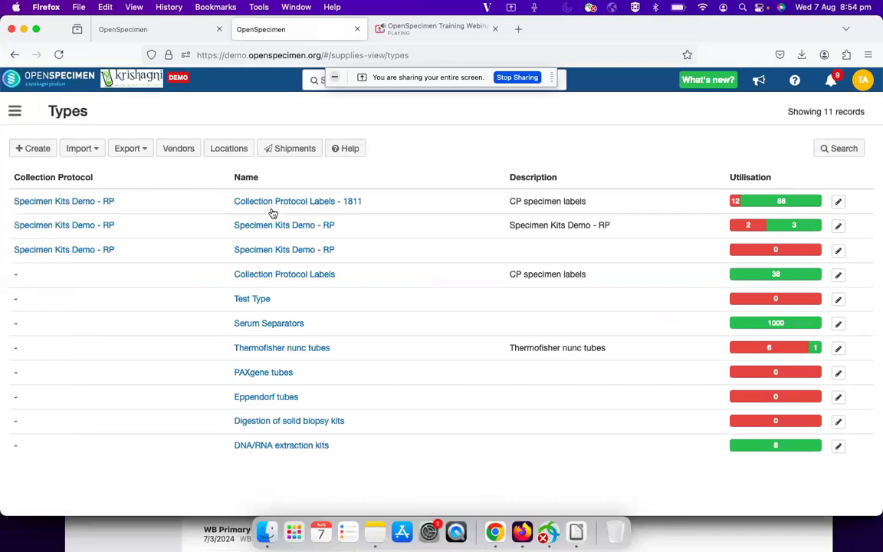
pyautogui.click(295, 151)
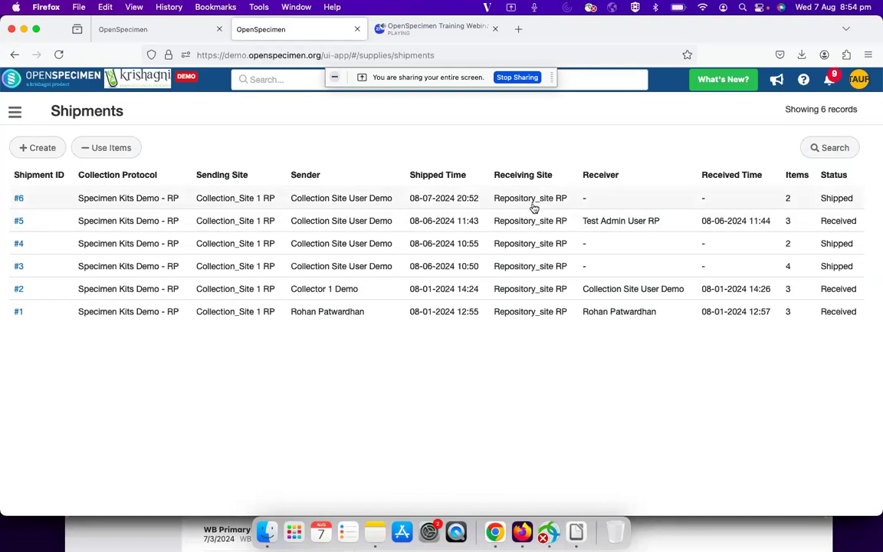
pyautogui.click(19, 199)
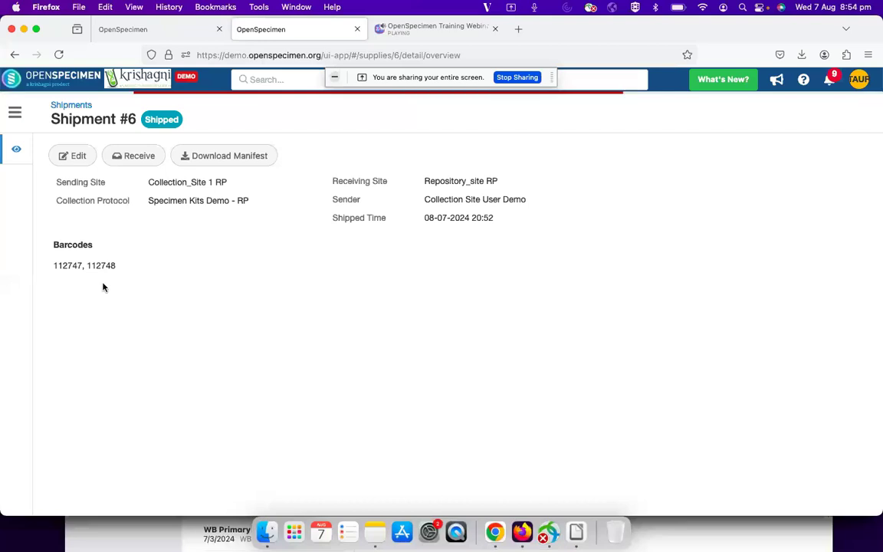
# Check barcodes 112747 and 112748 on the Update Shipment #6 form and receive the shipment.
pyautogui.click(131, 160)
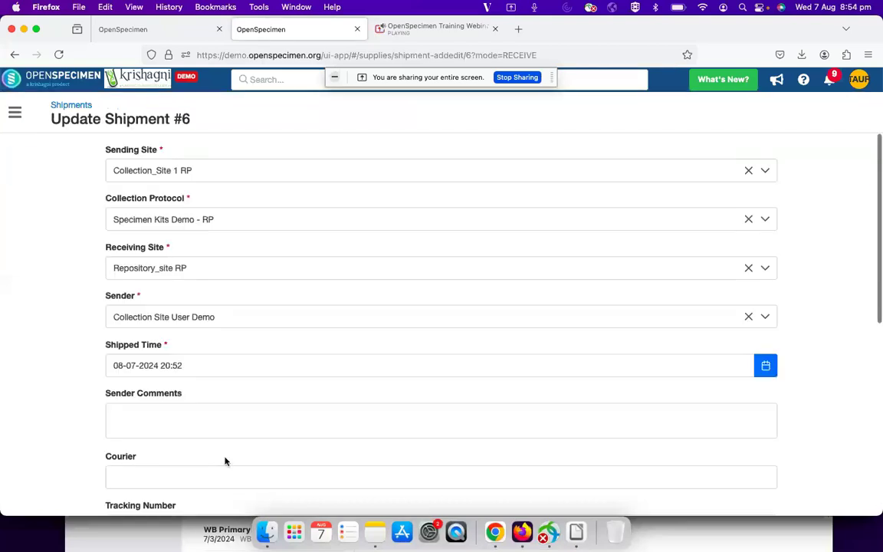
pyautogui.scroll(-3, 306, 390)
pyautogui.scroll(-5, 306, 390)
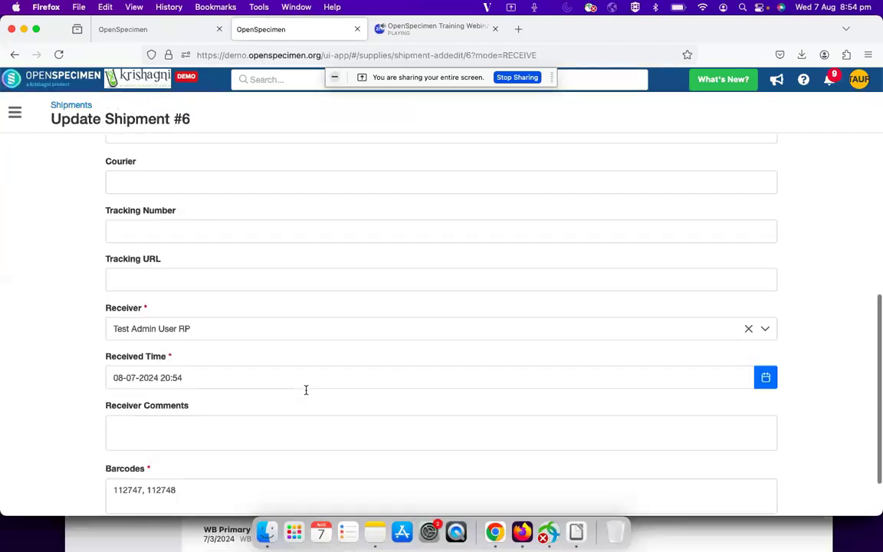
pyautogui.click(204, 439)
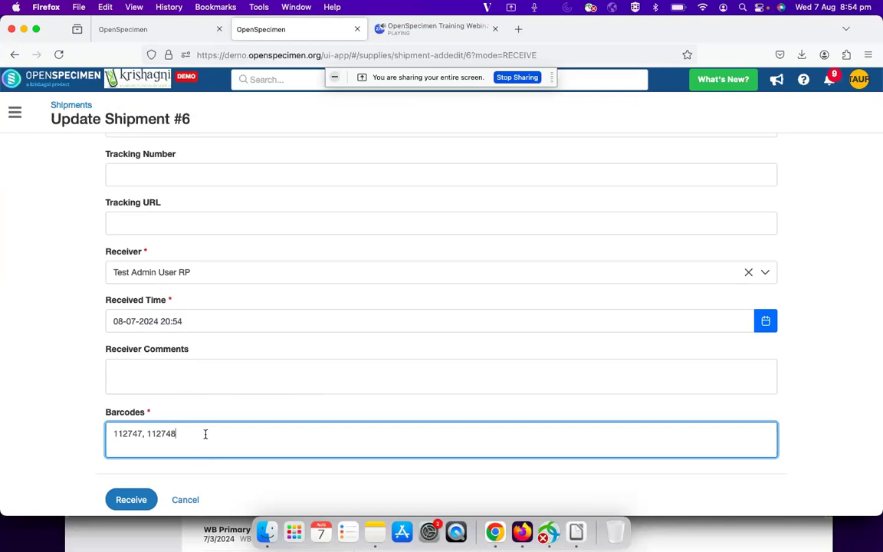
pyautogui.click(131, 498)
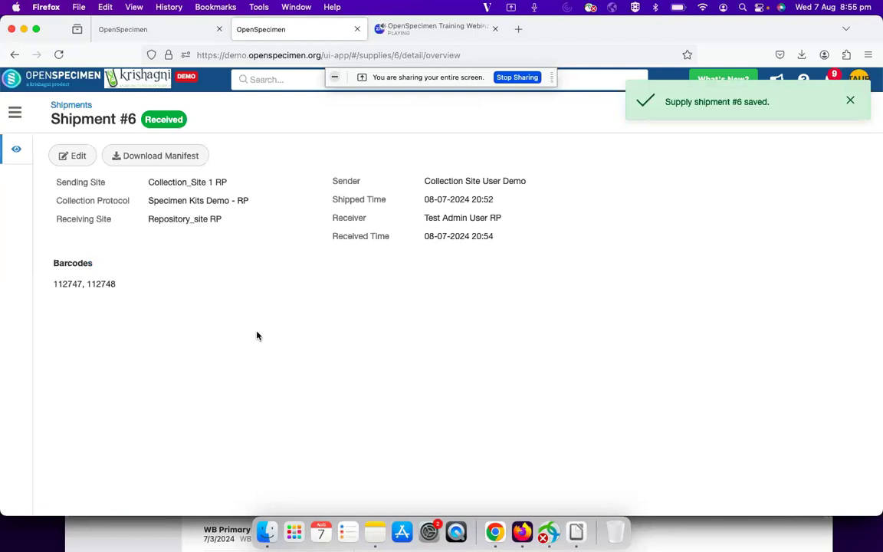
# Copy barcode 112747, then open participant RP_004's record in the Specimen Kits Demo - RP protocol.
pyautogui.doubleClick(76, 284)
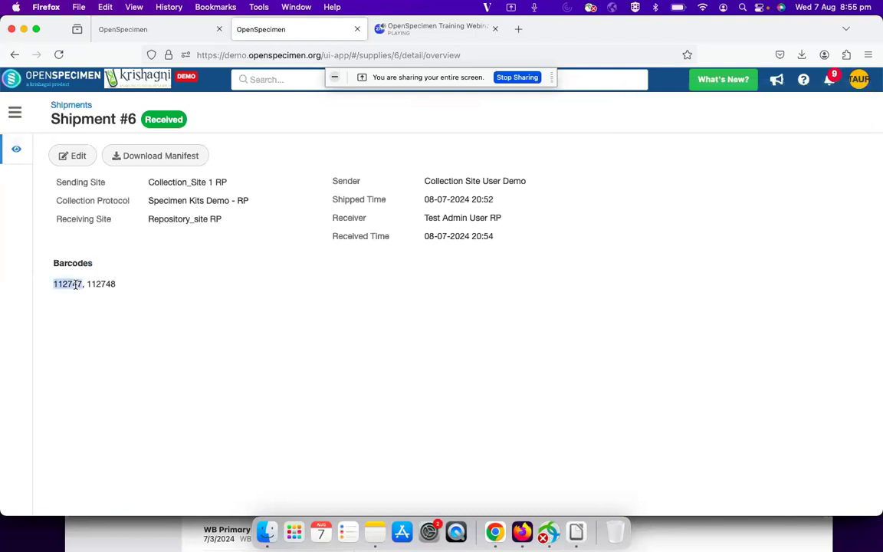
pyautogui.click(121, 29)
pyautogui.click(16, 112)
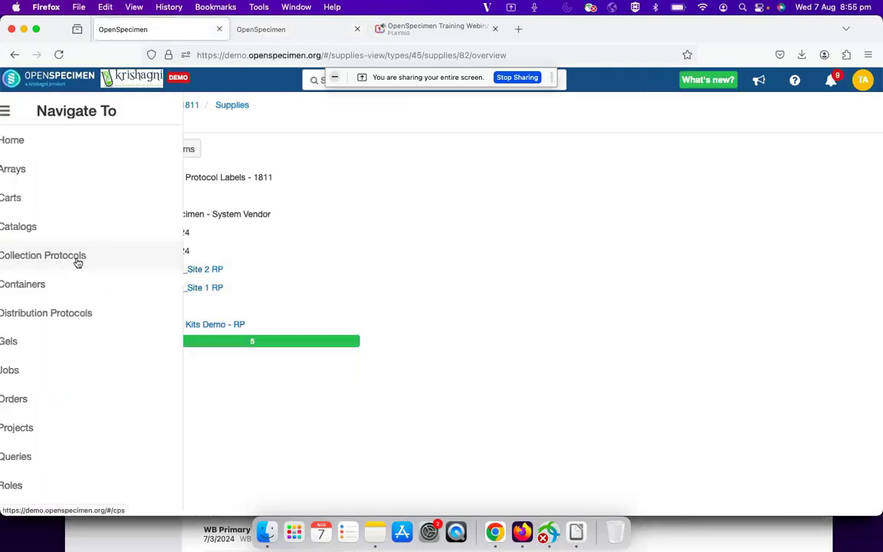
pyautogui.click(78, 263)
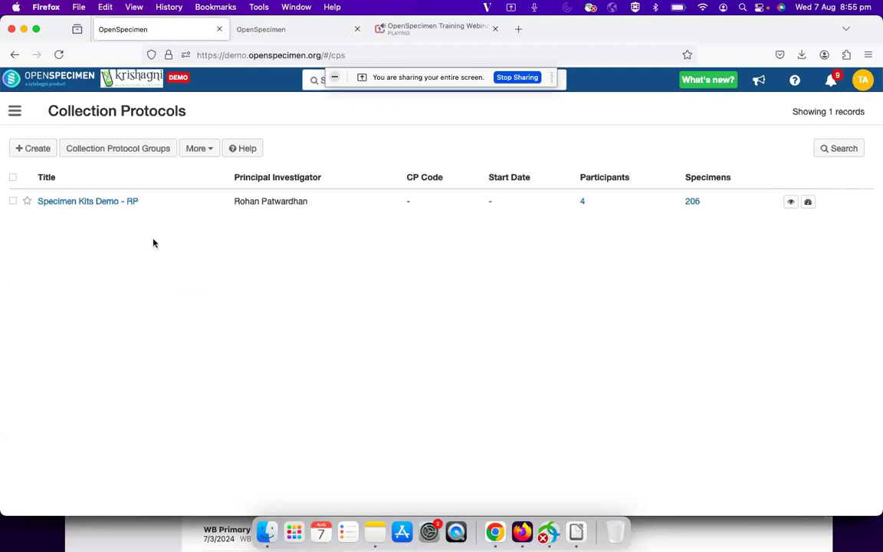
pyautogui.click(108, 201)
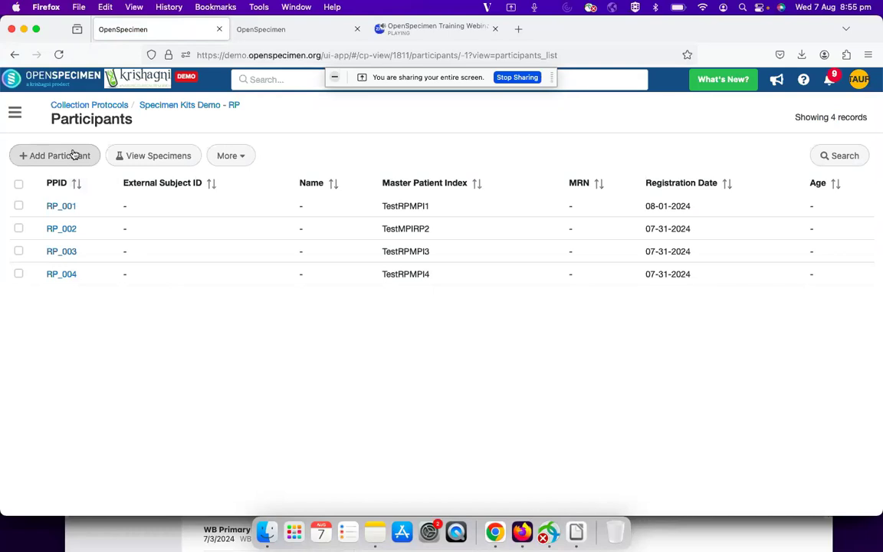
pyautogui.click(70, 276)
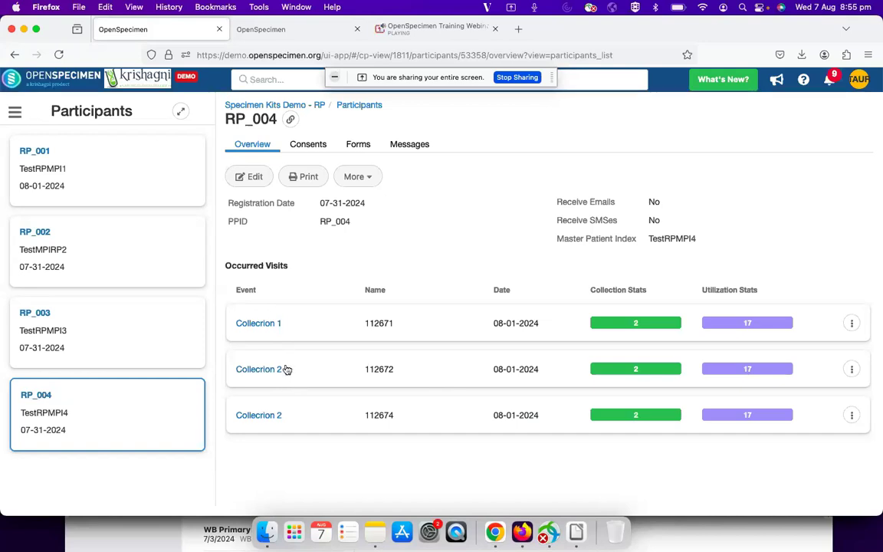
pyautogui.click(852, 324)
# Create a new visit named 112747 at site Collection_Site 1 RP.
pyautogui.click(760, 372)
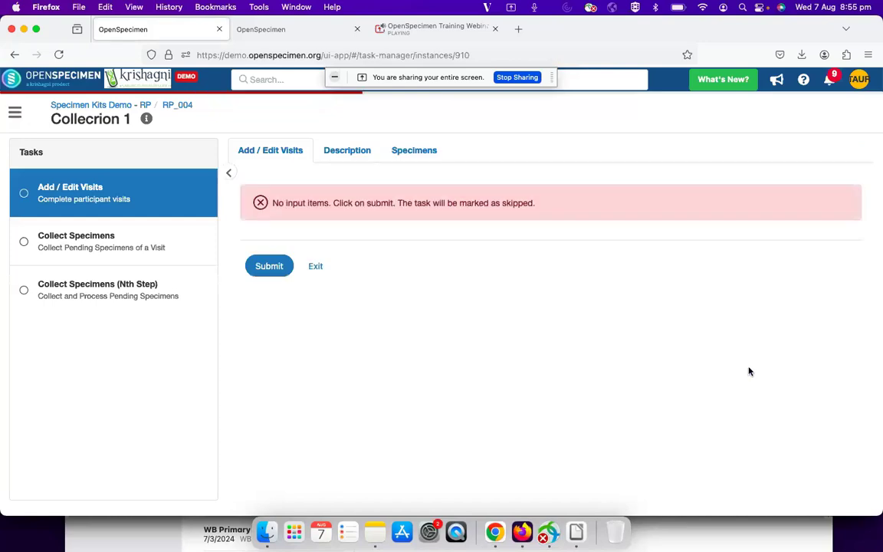
pyautogui.click(340, 208)
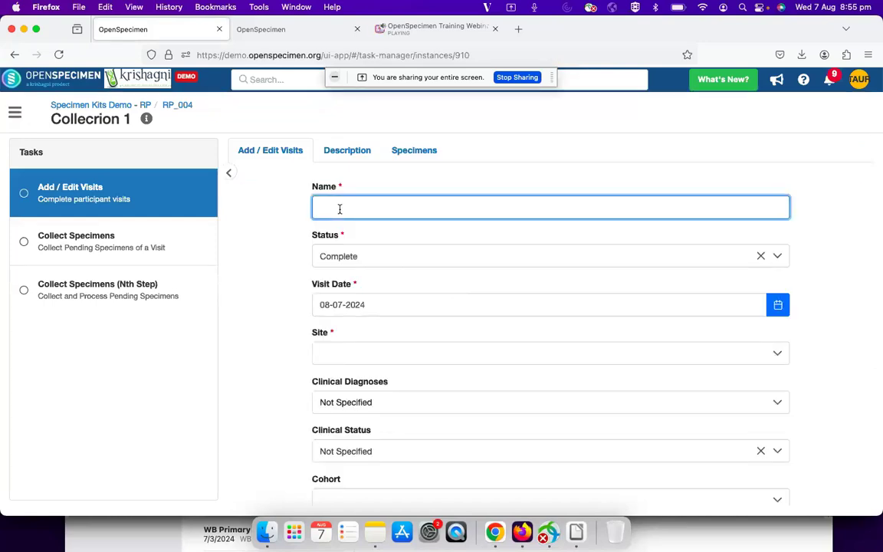
pyautogui.write('112747')
pyautogui.click(350, 352)
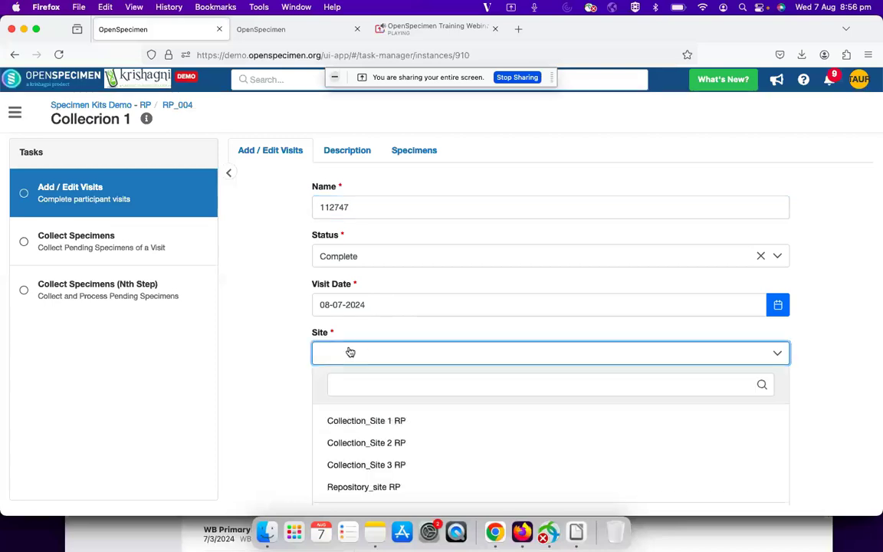
pyautogui.click(375, 426)
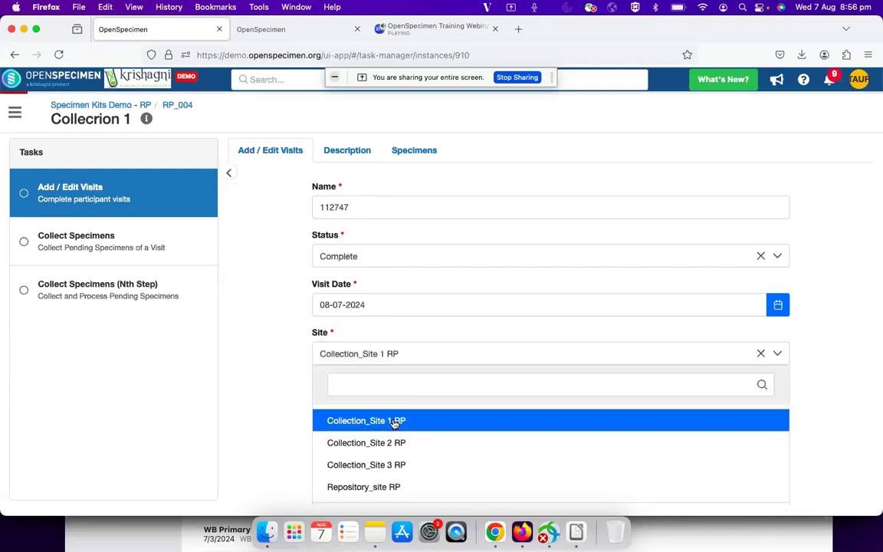
pyautogui.scroll(-5, 373, 421)
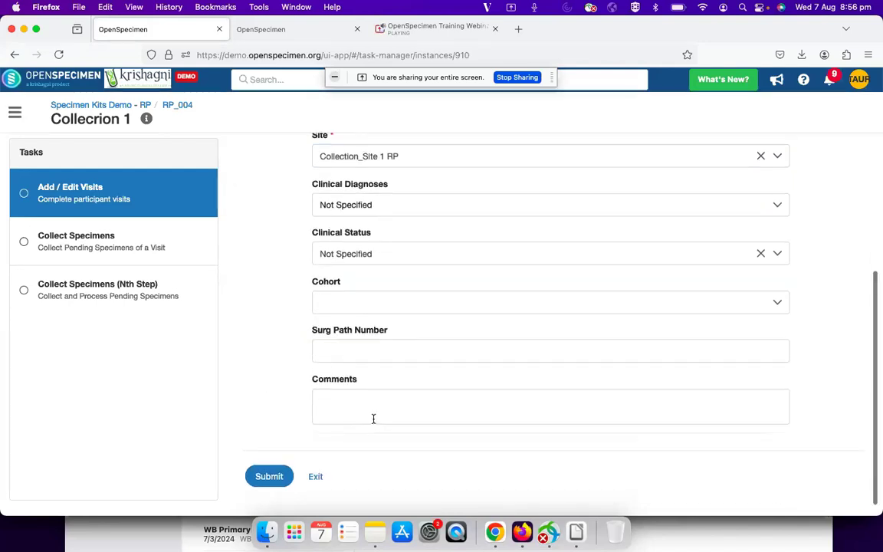
pyautogui.click(284, 476)
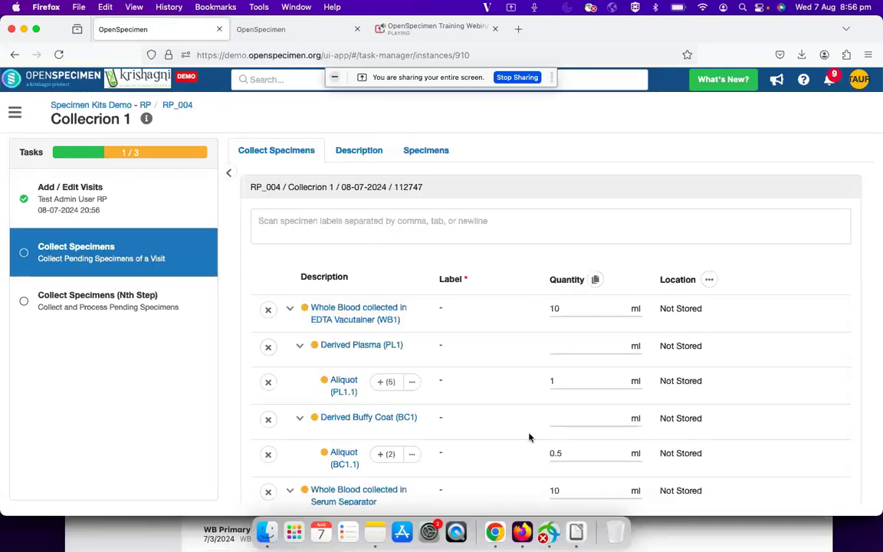
# Collect all the visit's pending specimens and close the completed tasks.
pyautogui.scroll(-2, 530, 437)
pyautogui.scroll(2, 529, 436)
pyautogui.scroll(-3, 594, 274)
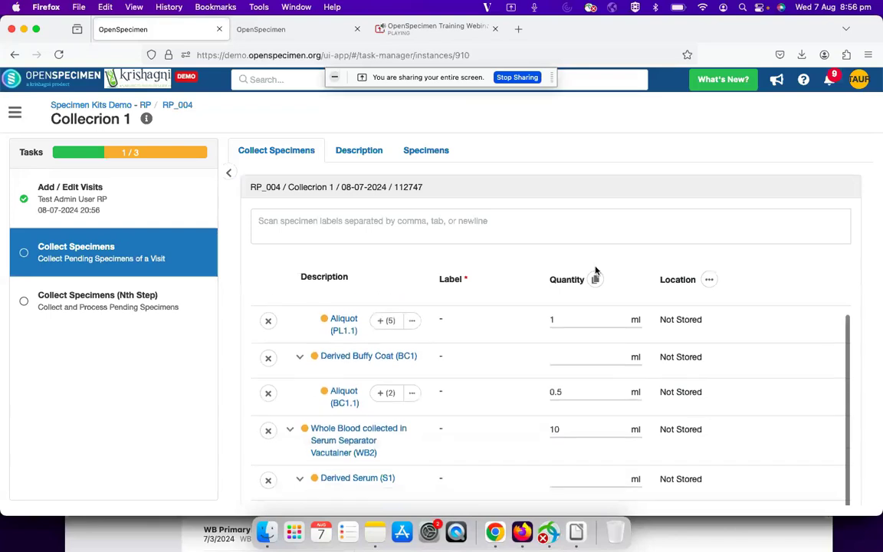
pyautogui.scroll(3, 480, 392)
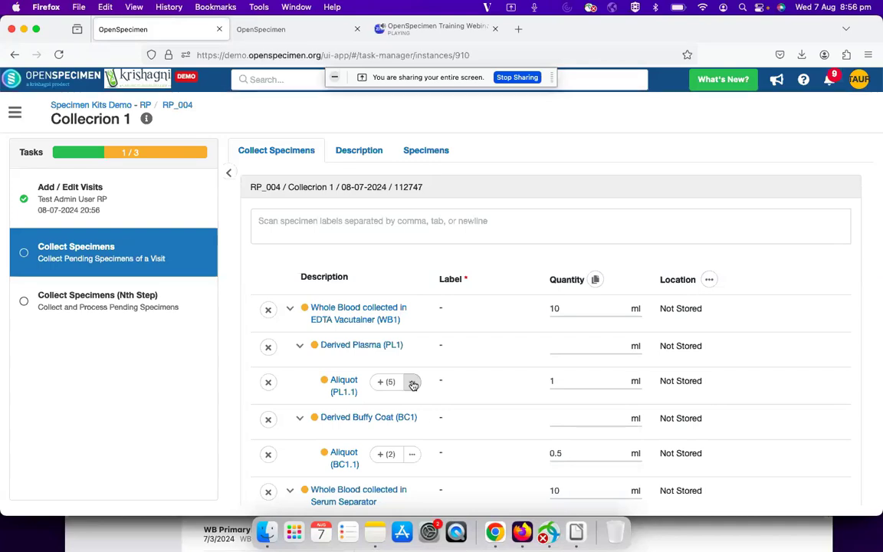
pyautogui.scroll(-2, 433, 428)
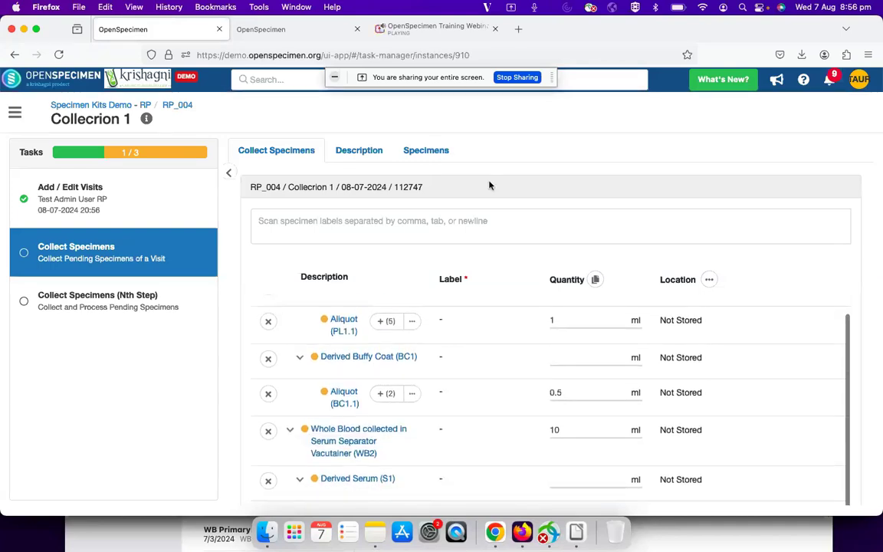
pyautogui.scroll(-3, 488, 186)
pyautogui.click(270, 483)
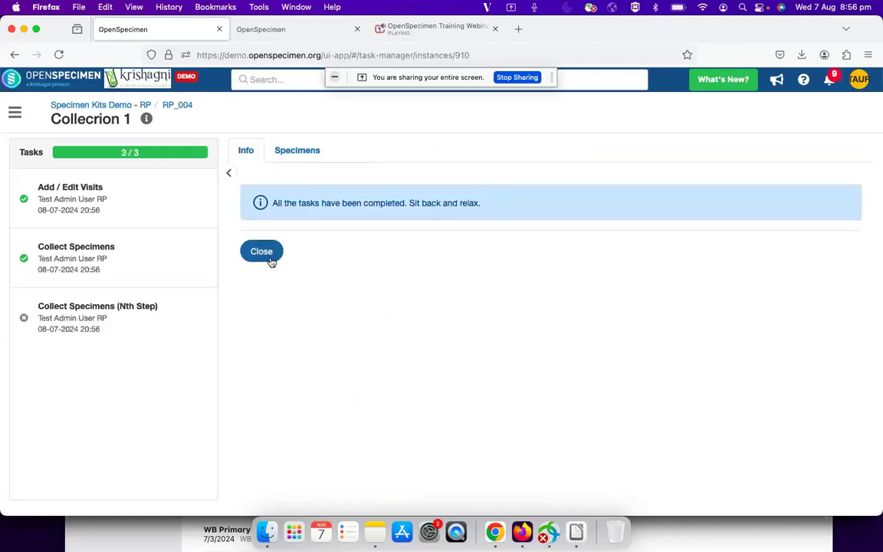
pyautogui.click(265, 253)
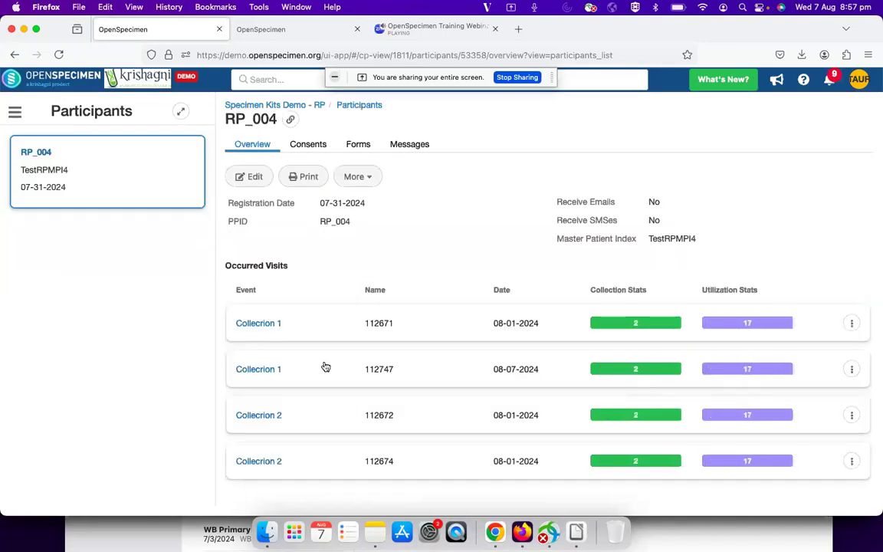
# Review the specimens collected under the Collecrion 1 (112747) visit, then return to the manifest PDF.
pyautogui.click(258, 368)
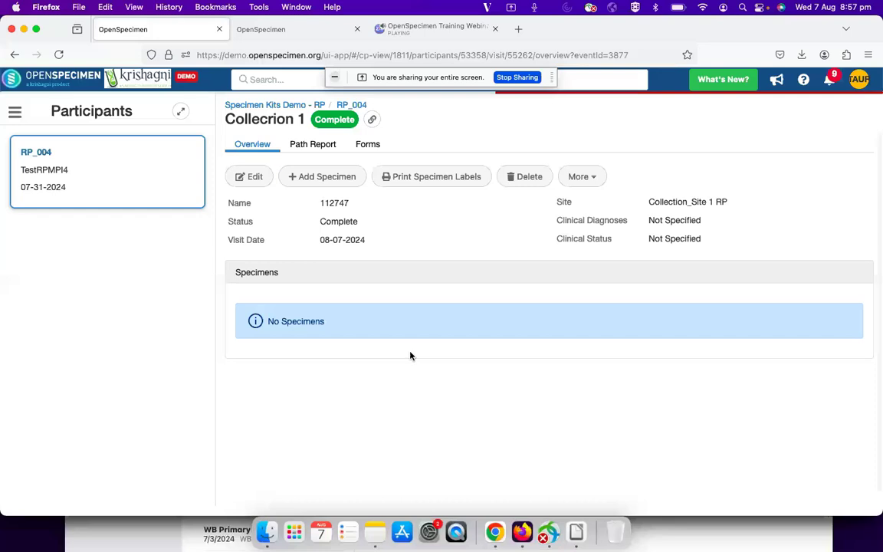
pyautogui.scroll(-3, 583, 329)
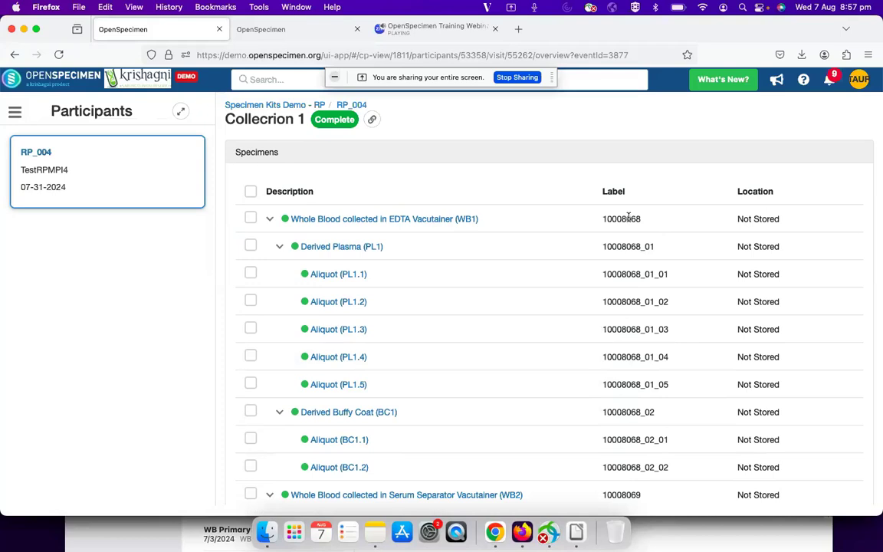
pyautogui.scroll(-1, 657, 436)
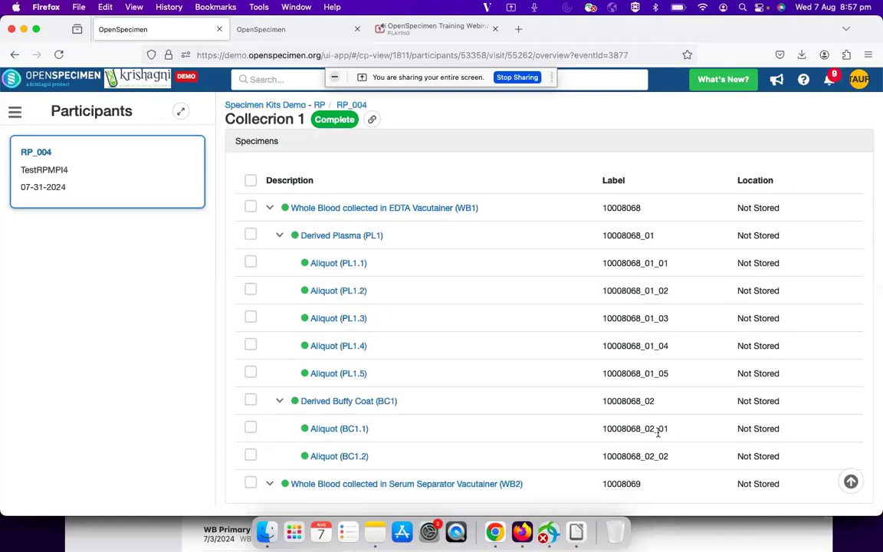
pyautogui.press('super+Tab')
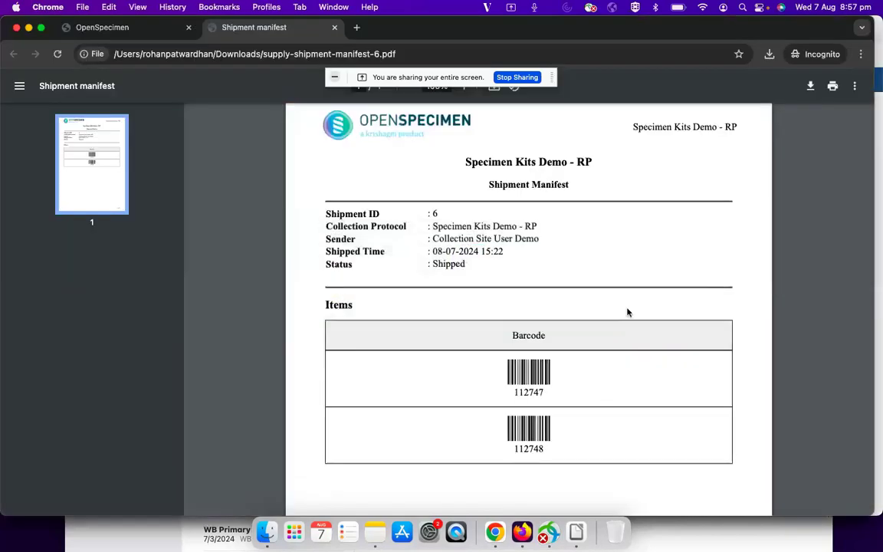
# Bring the Shipment #6 manifest PDF back to the front and stop the screen share.
pyautogui.press('super+Tab')
pyautogui.press('super+Tab')
pyautogui.press('super+Tab')
pyautogui.press('super+shift+Tab')
pyautogui.press('super+Tab')
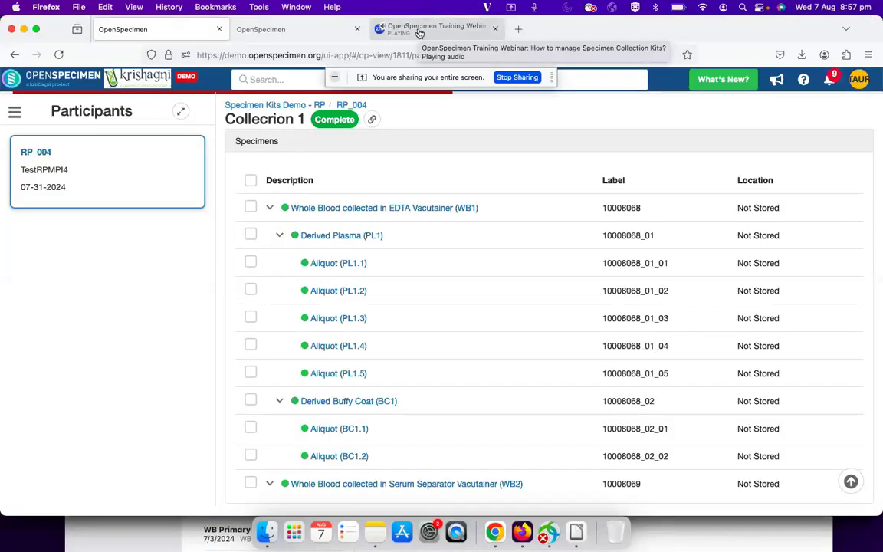
pyautogui.press('super+Tab')
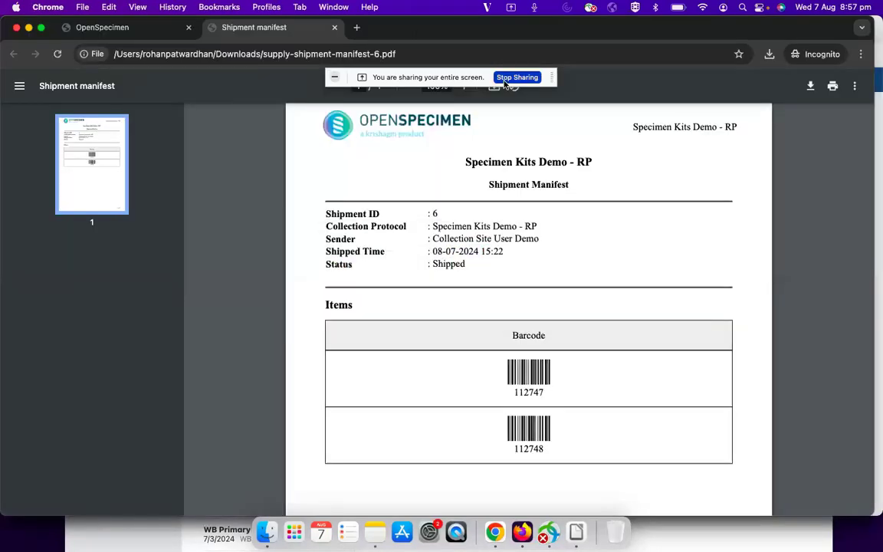
pyautogui.click(504, 82)
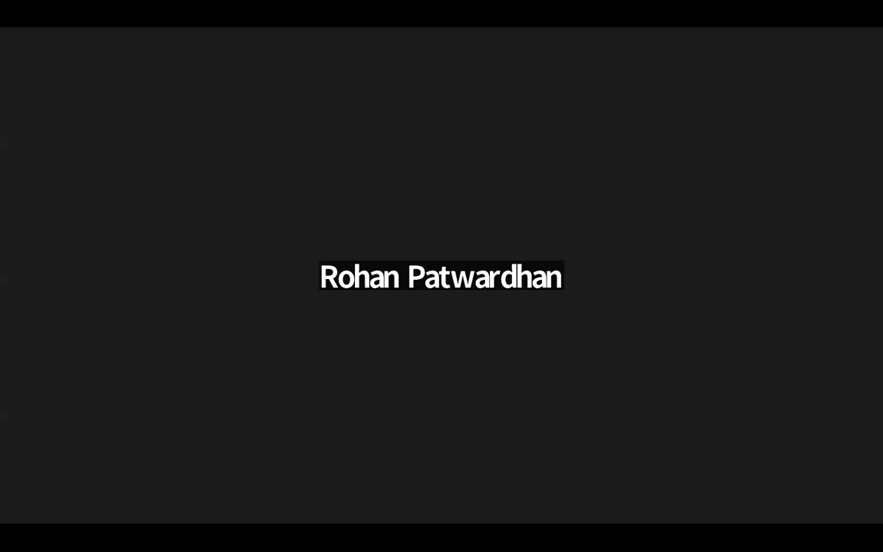